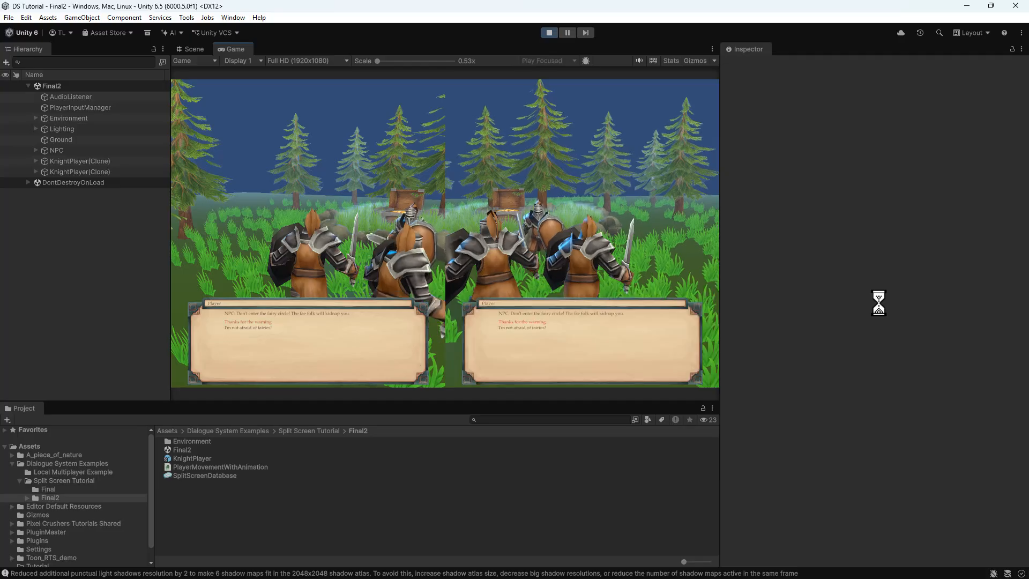
Step: Choose the response about not being afraid of fairies in the NPC dialogue of the running split-screen game
{"action": "key", "text": "Down"}
{"action": "key", "text": "Return"}
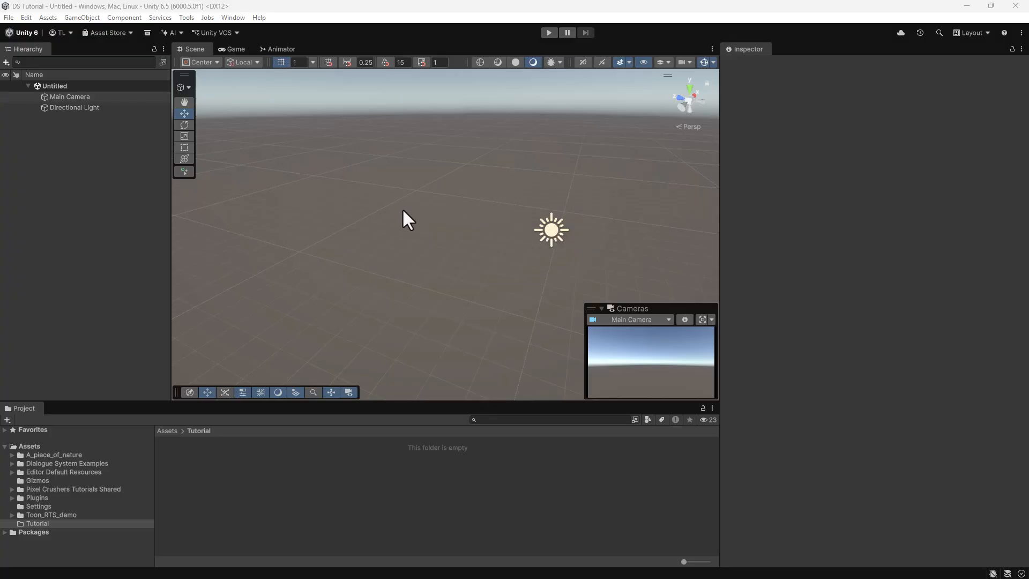
Step: Add a 3D quad to the scene and name it Floor
{"action": "left_click", "coordinate": [81, 17]}
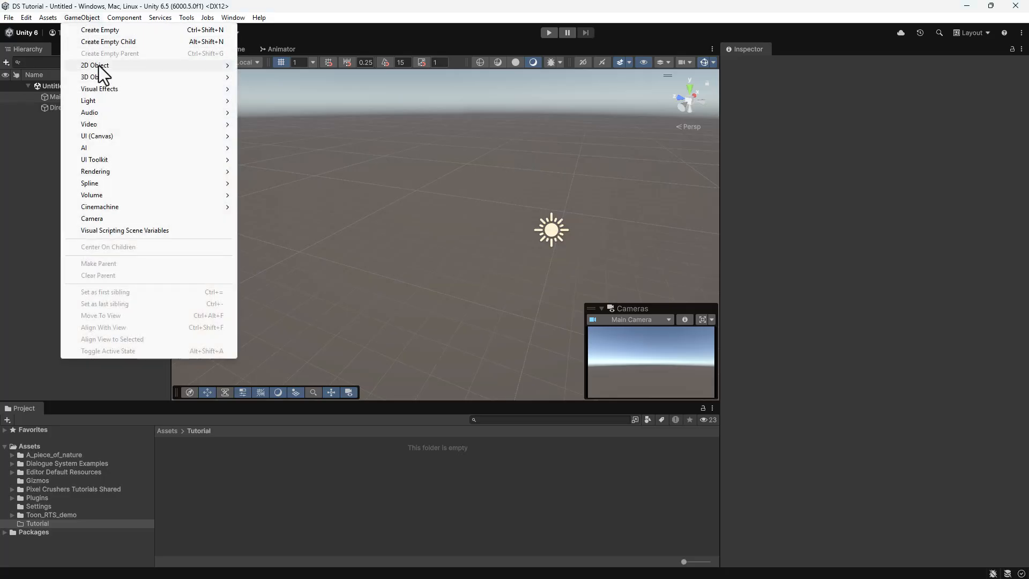
{"action": "mouse_move", "coordinate": [101, 78]}
{"action": "left_click", "coordinate": [274, 136]}
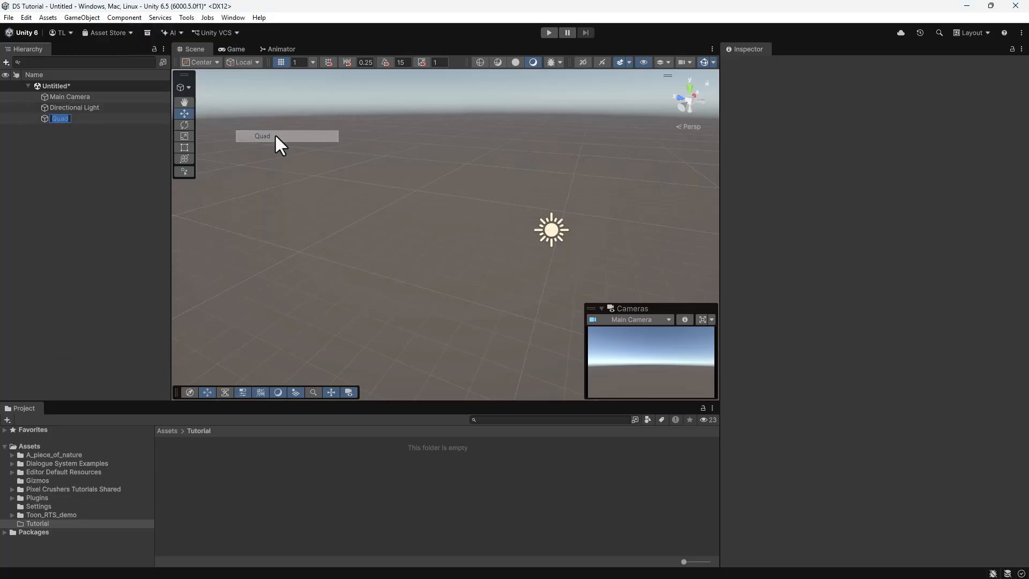
{"action": "type", "text": "Floor"}
{"action": "key", "text": "Return"}
Step: Set the Floor's X and Z position to 0, its X rotation to 90, and its X and Y scale to 50
{"action": "left_click", "coordinate": [883, 106]}
{"action": "type", "text": "0"}
{"action": "key", "text": "Tab"}
{"action": "key", "text": "Tab"}
{"action": "type", "text": "0"}
{"action": "key", "text": "Tab"}
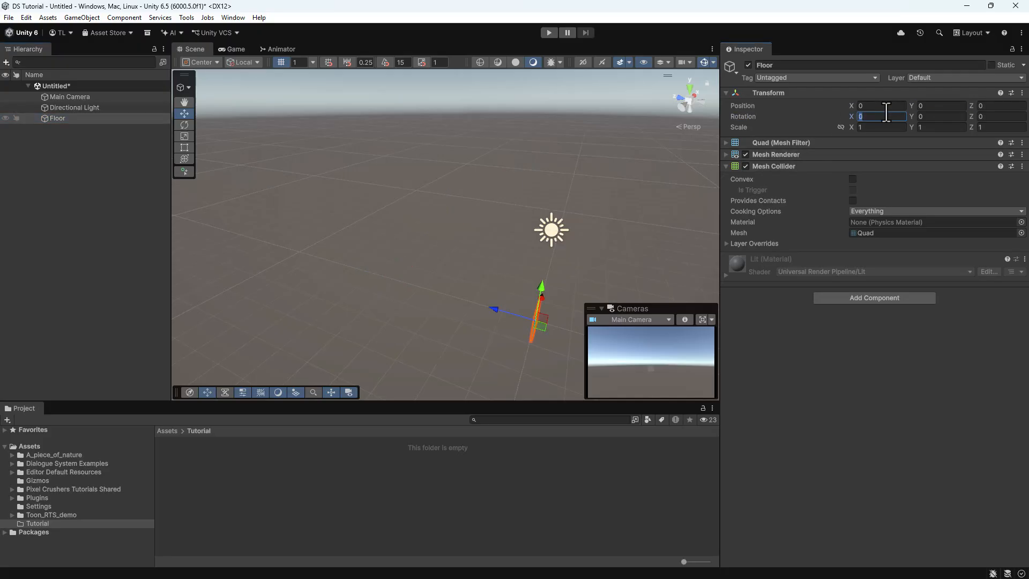
{"action": "type", "text": "90"}
{"action": "key", "text": "Tab"}
{"action": "key", "text": "Tab"}
{"action": "key", "text": "Tab"}
{"action": "type", "text": "50"}
{"action": "key", "text": "Tab"}
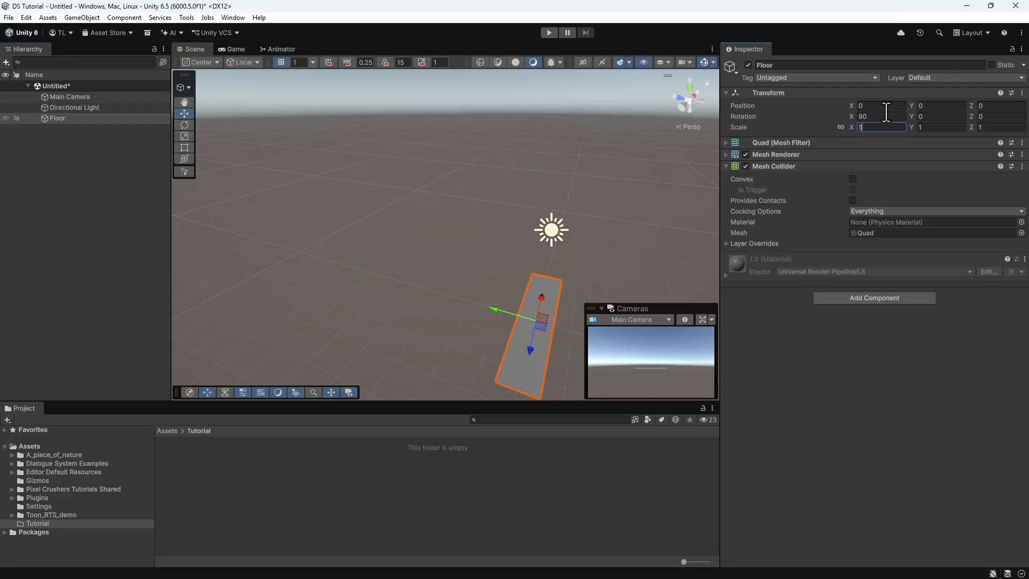
{"action": "type", "text": "50"}
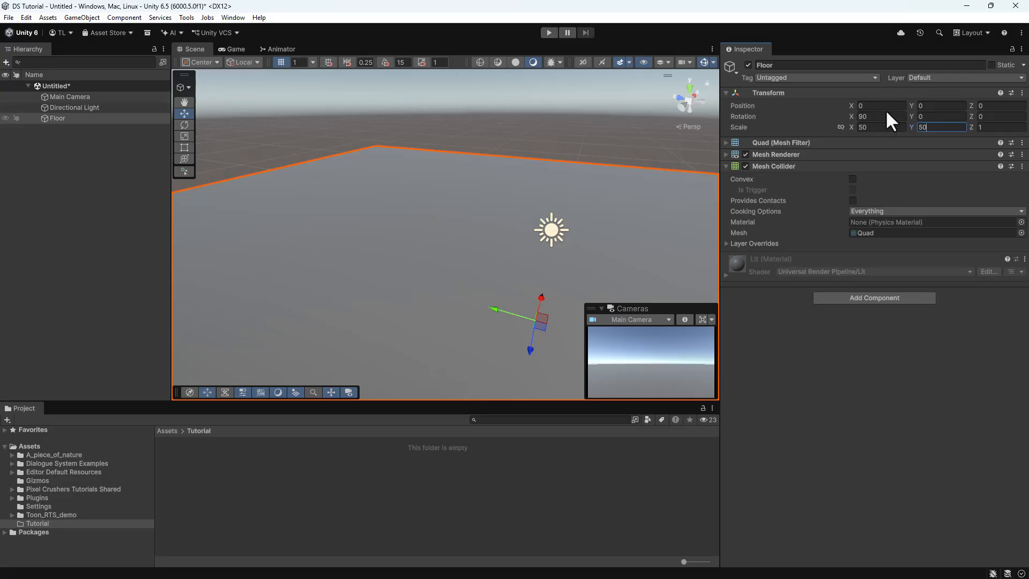
Step: Create a material named Floor in the Tutorial folder and assign the Default-Checker-Gray texture as its base map
{"action": "right_click", "coordinate": [295, 477]}
{"action": "mouse_move", "coordinate": [359, 190]}
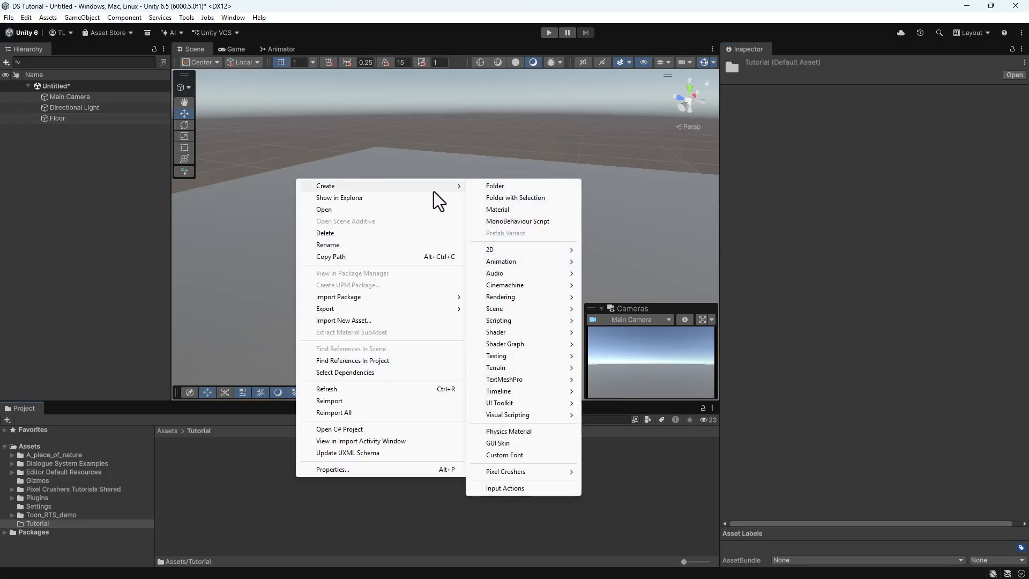
{"action": "left_click", "coordinate": [496, 209]}
{"action": "type", "text": "Floor"}
{"action": "key", "text": "Return"}
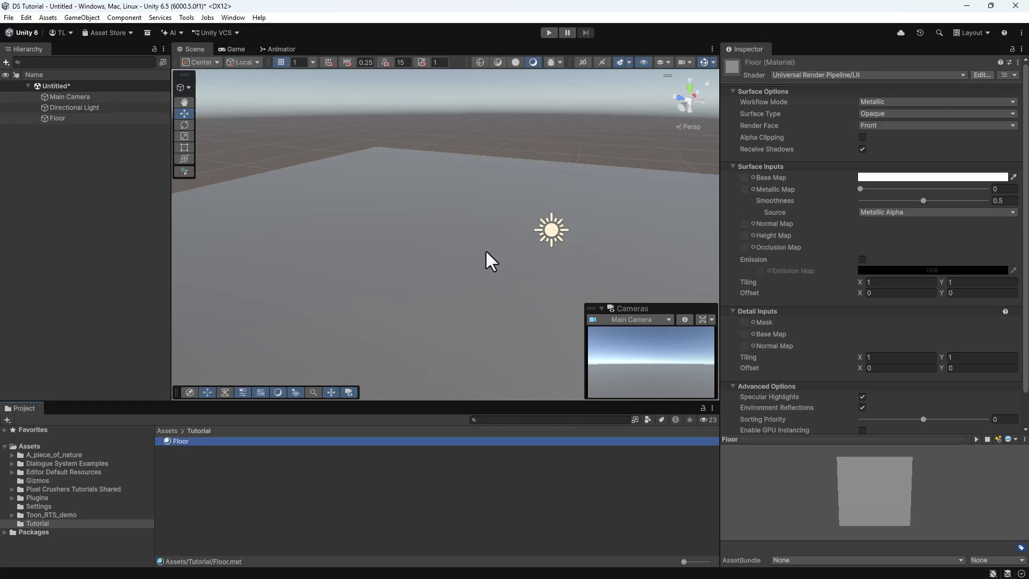
{"action": "left_click", "coordinate": [752, 177]}
{"action": "type", "text": "check"}
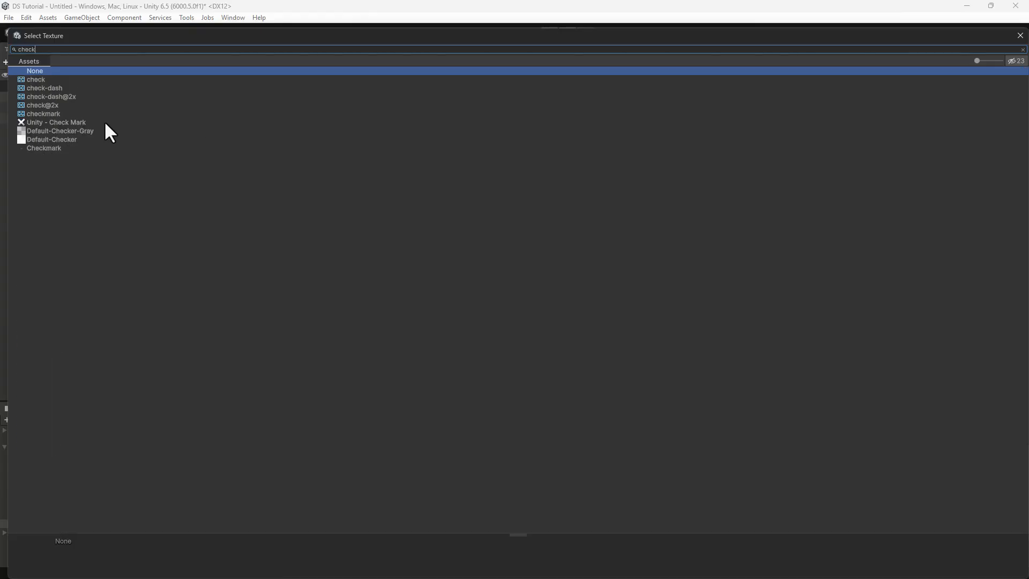
{"action": "double_click", "coordinate": [89, 131]}
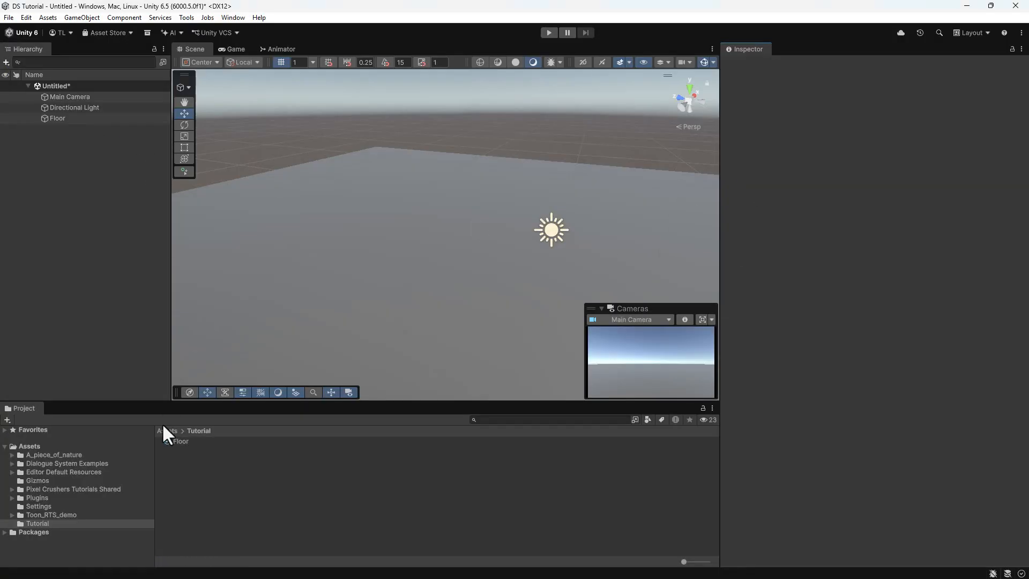
Step: Set the Floor material's surface tiling to 10 in X and Y and apply it to the floor quad
{"action": "left_click", "coordinate": [179, 440]}
{"action": "left_click", "coordinate": [892, 283]}
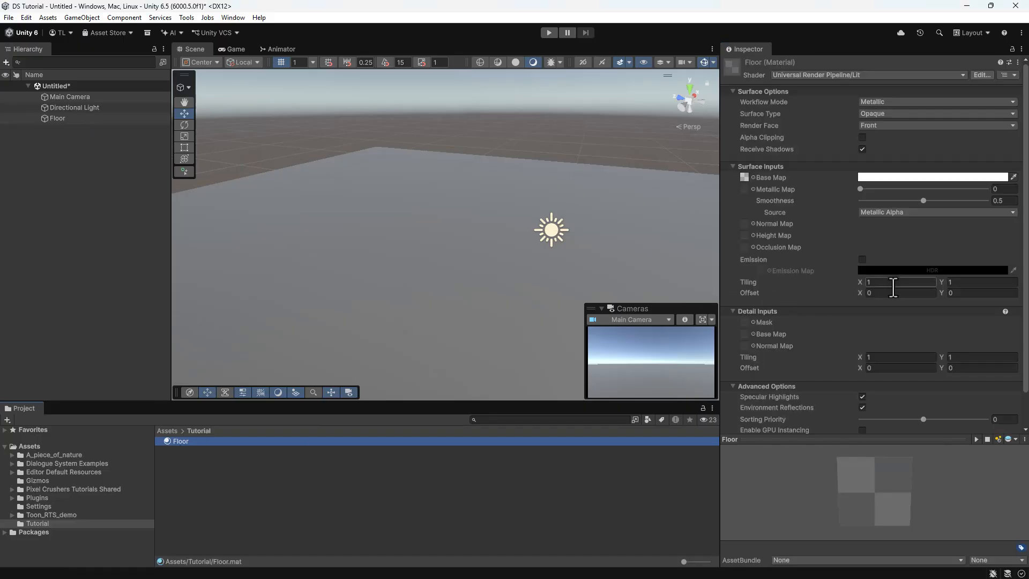
{"action": "type", "text": "10"}
{"action": "key", "text": "Tab"}
{"action": "type", "text": "10"}
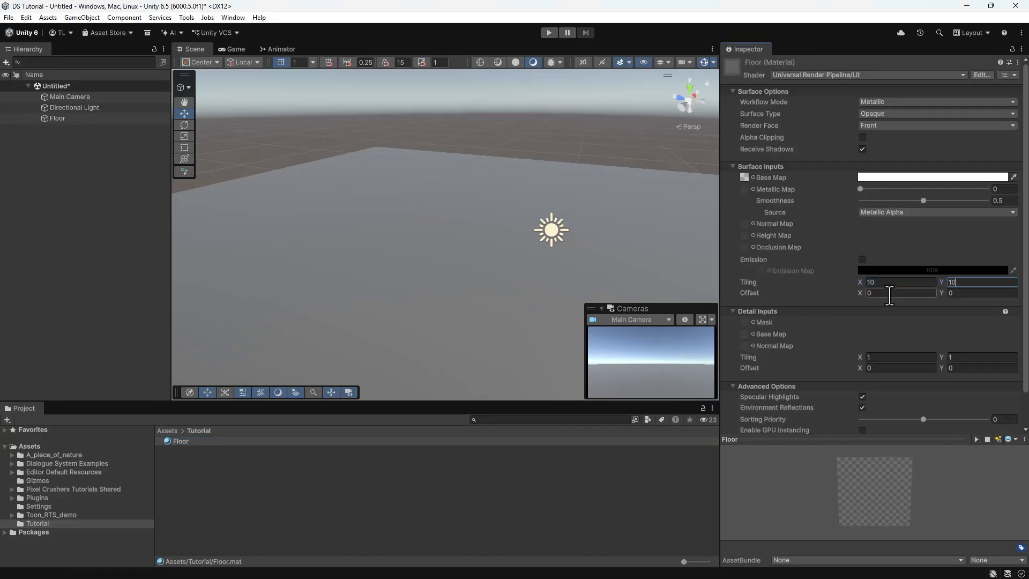
{"action": "left_click_drag", "start_coordinate": [178, 442], "coordinate": [317, 328]}
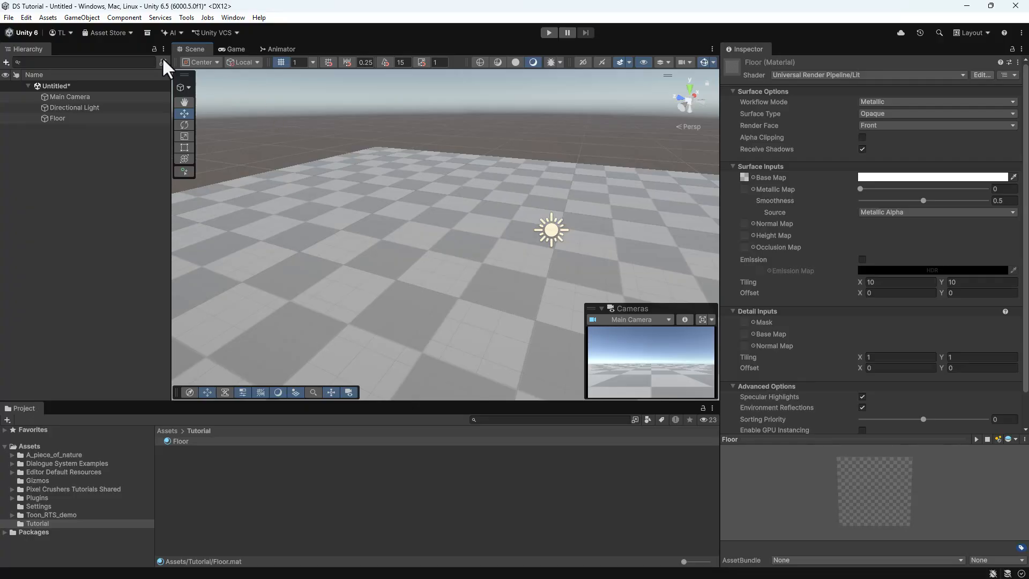
Step: Add a 3D capsule to the scene and position it at 0, 1, 0
{"action": "left_click", "coordinate": [81, 17]}
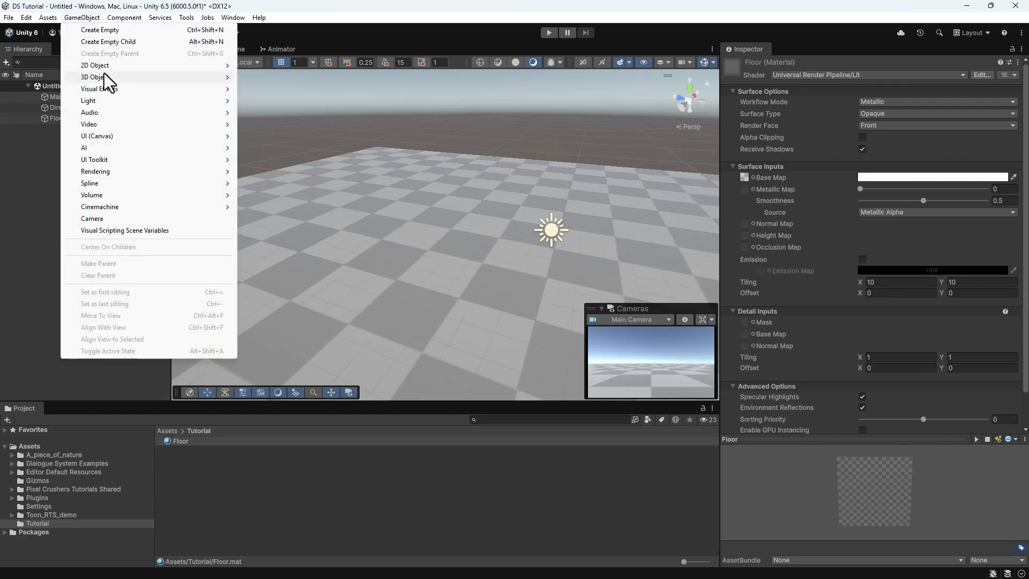
{"action": "mouse_move", "coordinate": [217, 76]}
{"action": "left_click", "coordinate": [263, 103]}
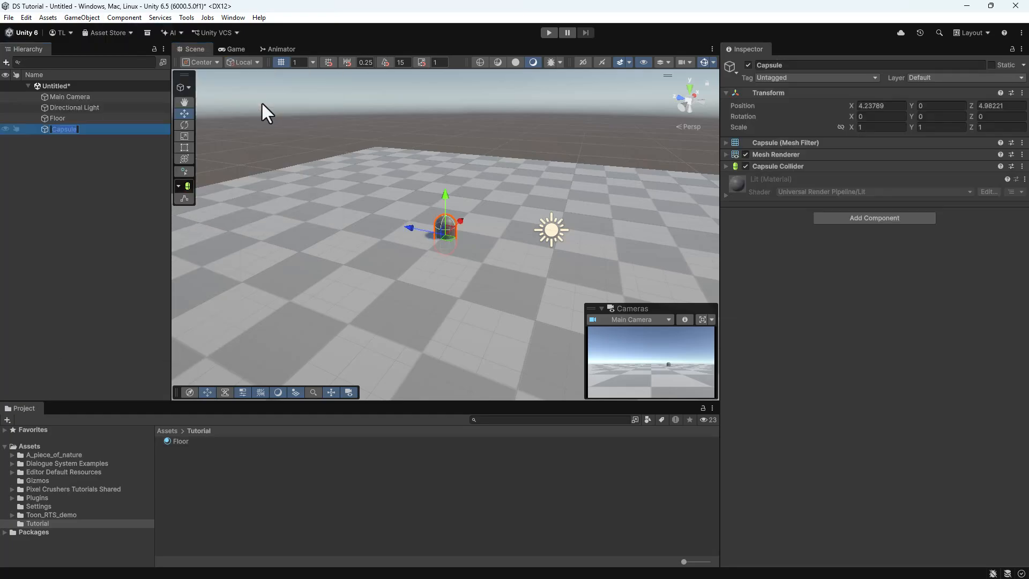
{"action": "left_click", "coordinate": [872, 107]}
{"action": "type", "text": "0"}
{"action": "key", "text": "Tab"}
{"action": "type", "text": "1"}
{"action": "key", "text": "Tab"}
{"action": "type", "text": "0"}
Step: Rename the capsule to Player and assign it the Player tag
{"action": "left_click", "coordinate": [844, 65]}
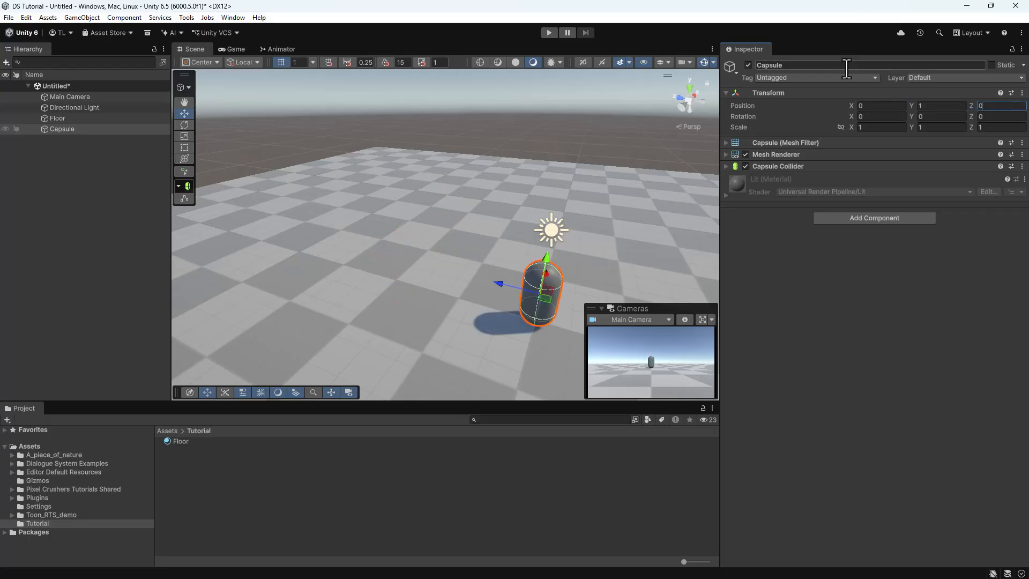
{"action": "type", "text": "Player"}
{"action": "key", "text": "Return"}
{"action": "left_click", "coordinate": [844, 76]}
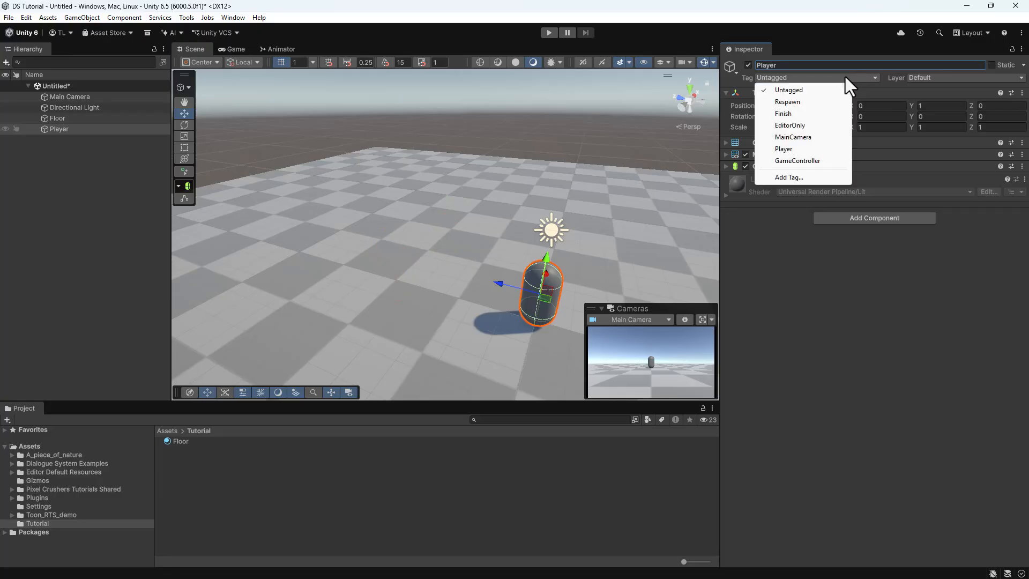
{"action": "left_click", "coordinate": [776, 147]}
Step: Add a child camera to the Player with position Y 2 and Z -3, and rotation X 12
{"action": "right_click", "coordinate": [63, 129]}
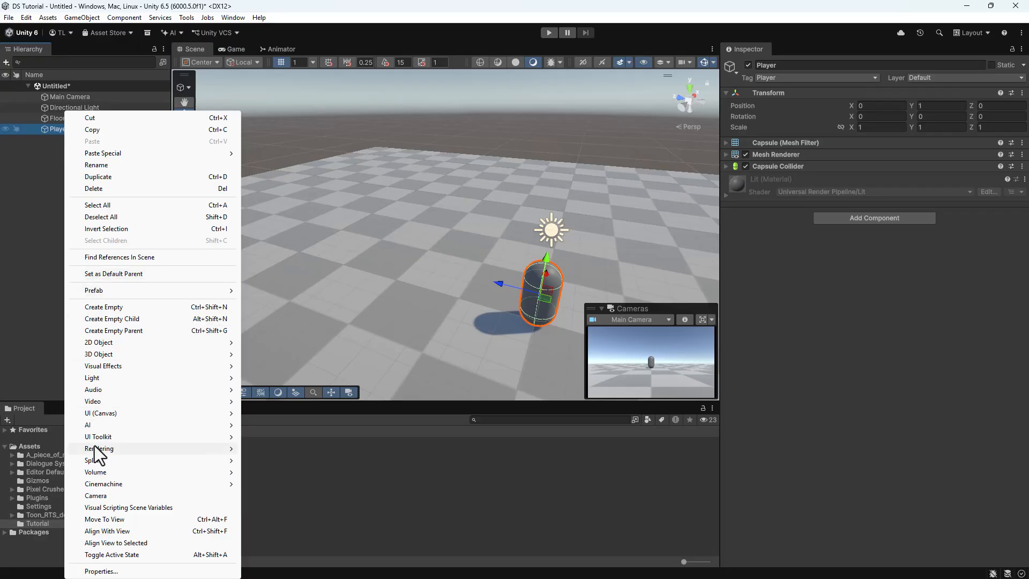
{"action": "left_click", "coordinate": [101, 491]}
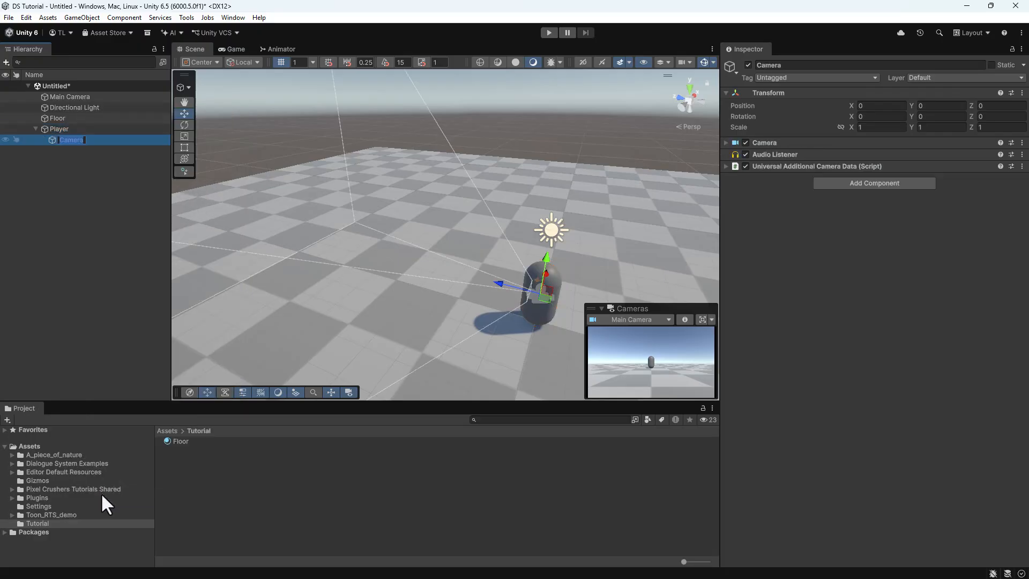
{"action": "key", "text": "Return"}
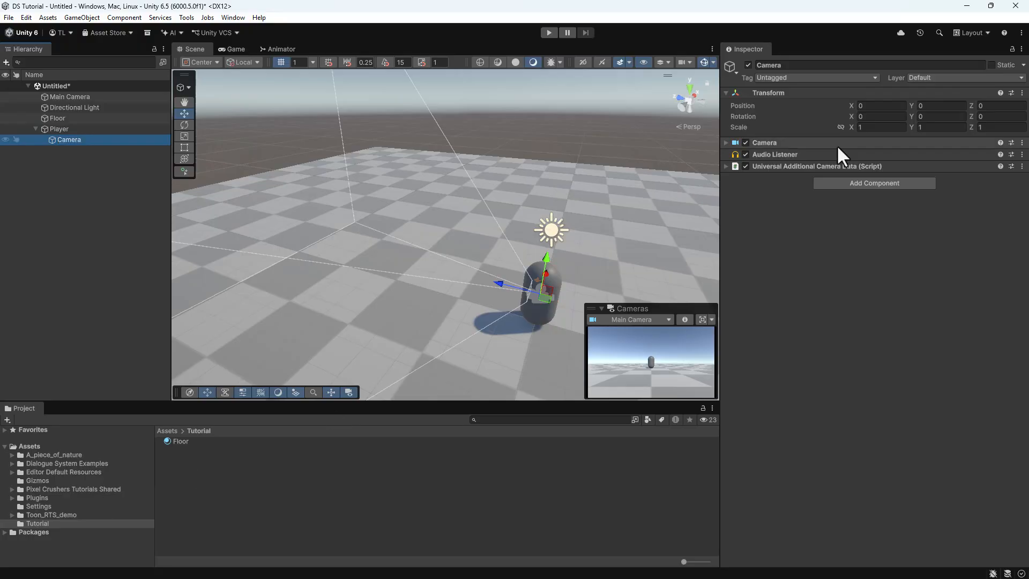
{"action": "left_click", "coordinate": [942, 106]}
{"action": "type", "text": "2"}
{"action": "key", "text": "Tab"}
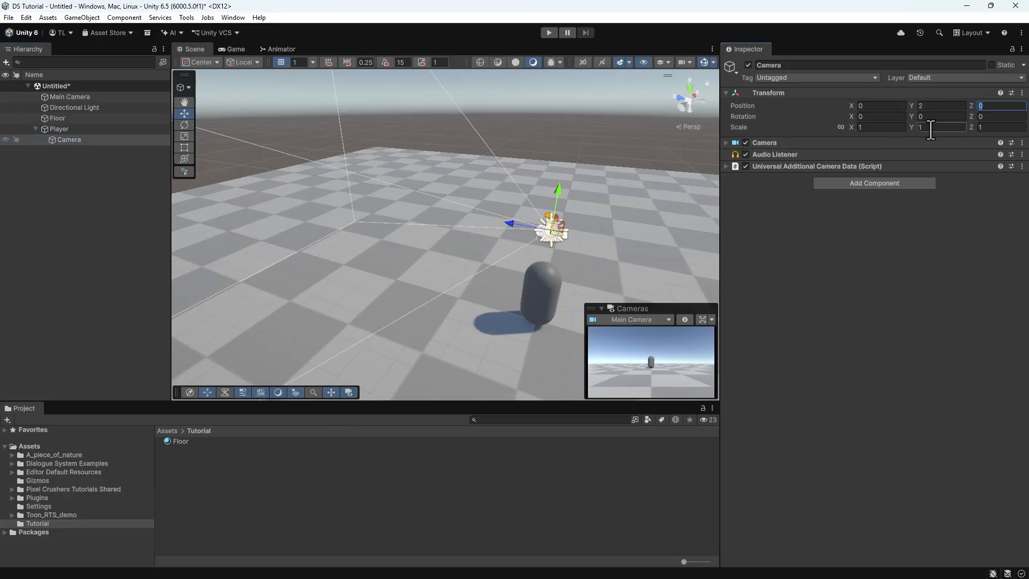
{"action": "type", "text": "-3"}
{"action": "key", "text": "Tab"}
{"action": "type", "text": "12"}
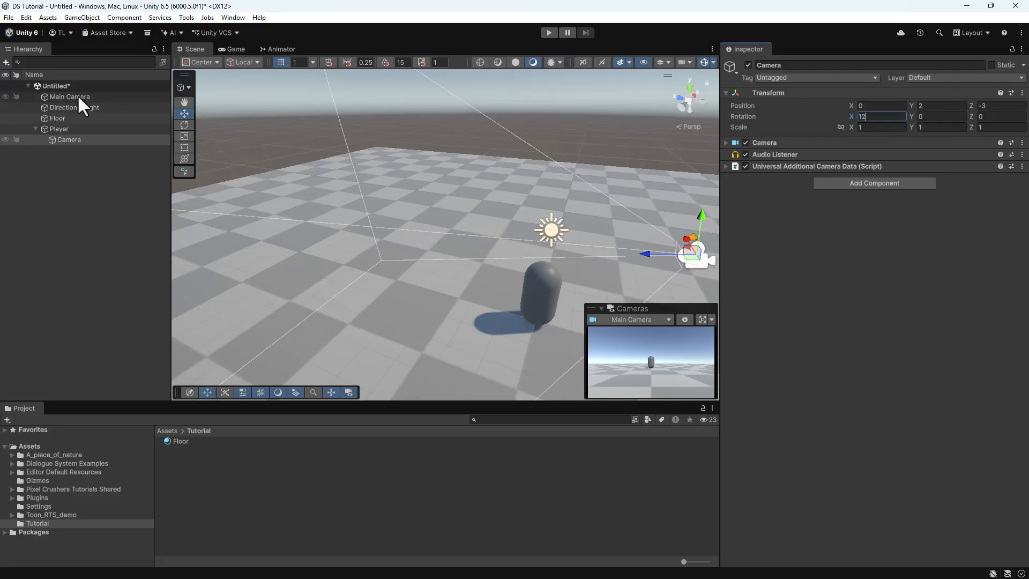
Step: Delete the Main Camera and remove the Audio Listener component from the Player's child camera
{"action": "left_click", "coordinate": [56, 96]}
{"action": "key", "text": "Delete"}
{"action": "left_click", "coordinate": [72, 129]}
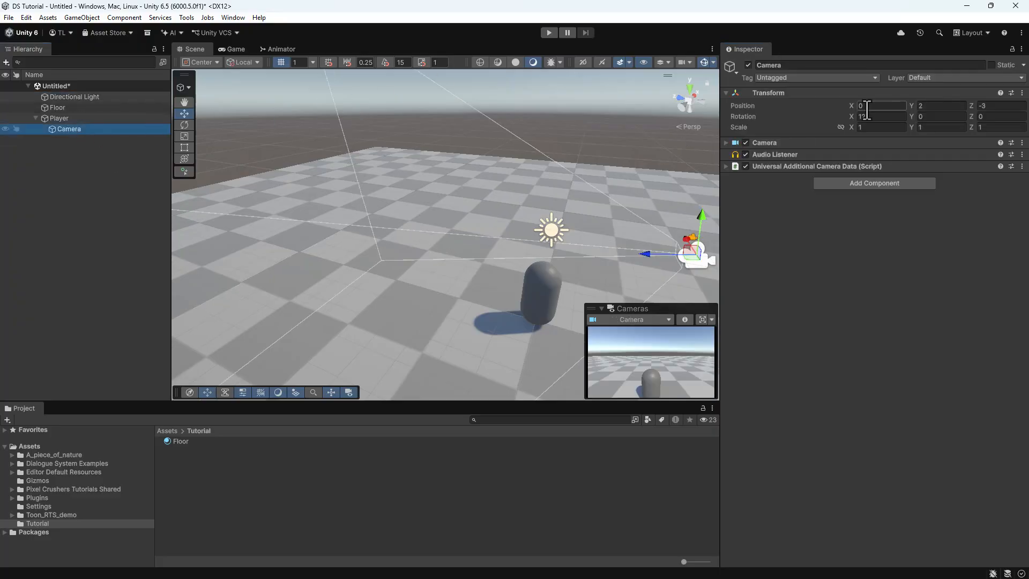
{"action": "left_click", "coordinate": [1022, 154]}
{"action": "left_click", "coordinate": [959, 207]}
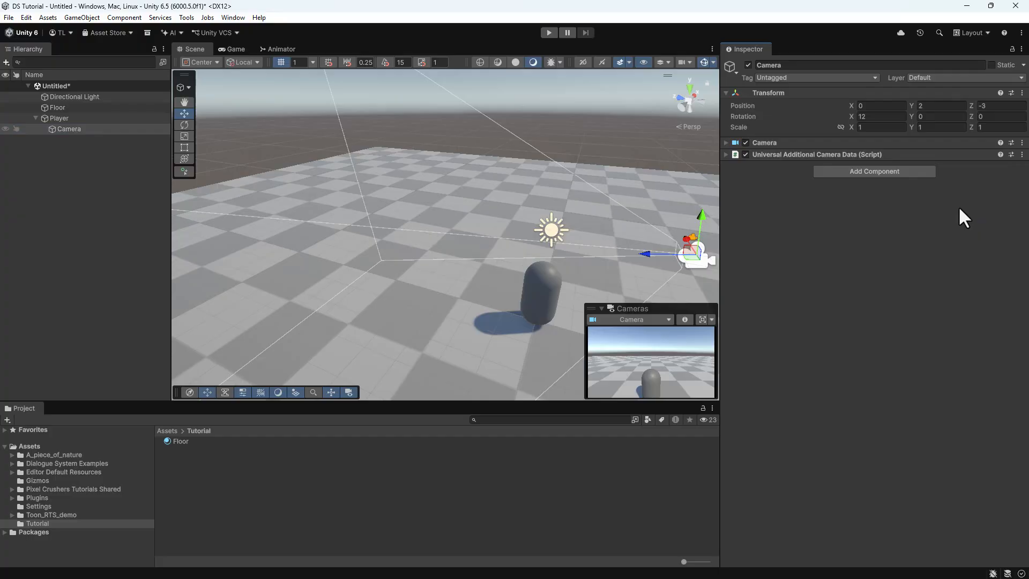
Step: Create an empty top-level GameObject named AudioListener and reset its position
{"action": "left_click", "coordinate": [80, 16]}
{"action": "left_click", "coordinate": [87, 30]}
{"action": "type", "text": "A"}
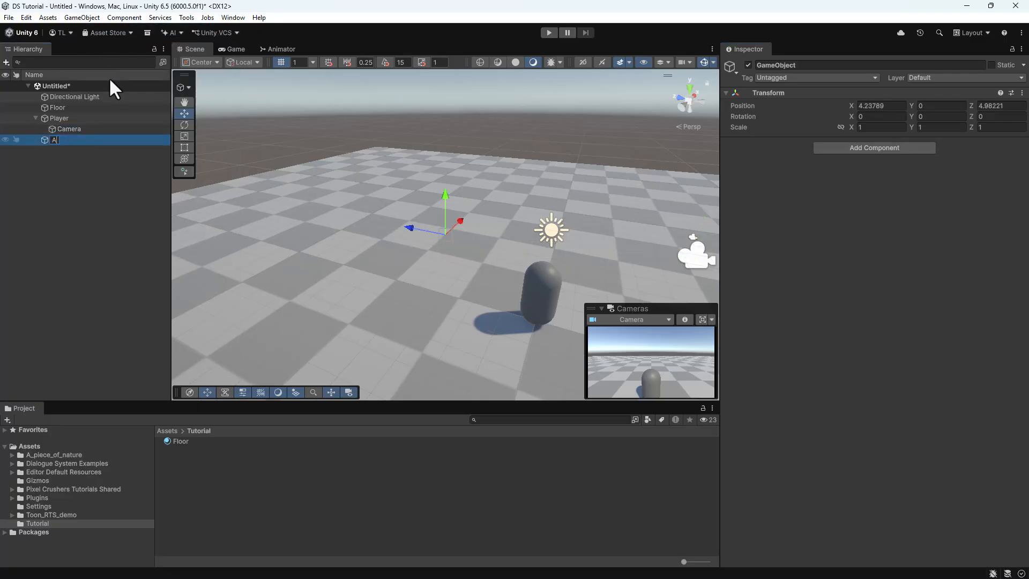
{"action": "type", "text": "udioListener"}
{"action": "key", "text": "Return"}
{"action": "left_click", "coordinate": [1021, 93]}
{"action": "left_click", "coordinate": [935, 105]}
Step: Add an Audio Listener component to the AudioListener object
{"action": "left_click", "coordinate": [866, 149]}
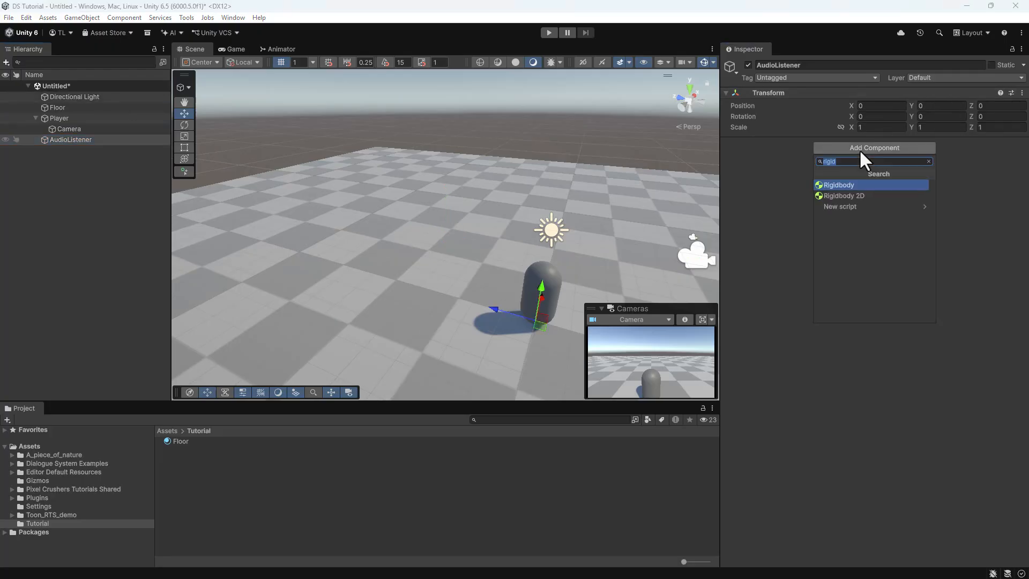
{"action": "type", "text": "audio"}
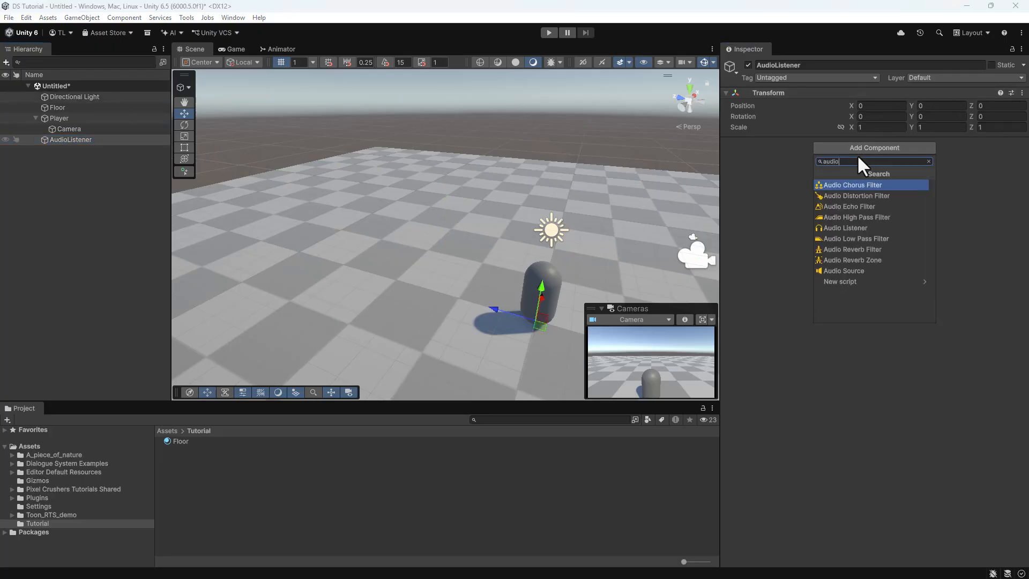
{"action": "left_click", "coordinate": [846, 227]}
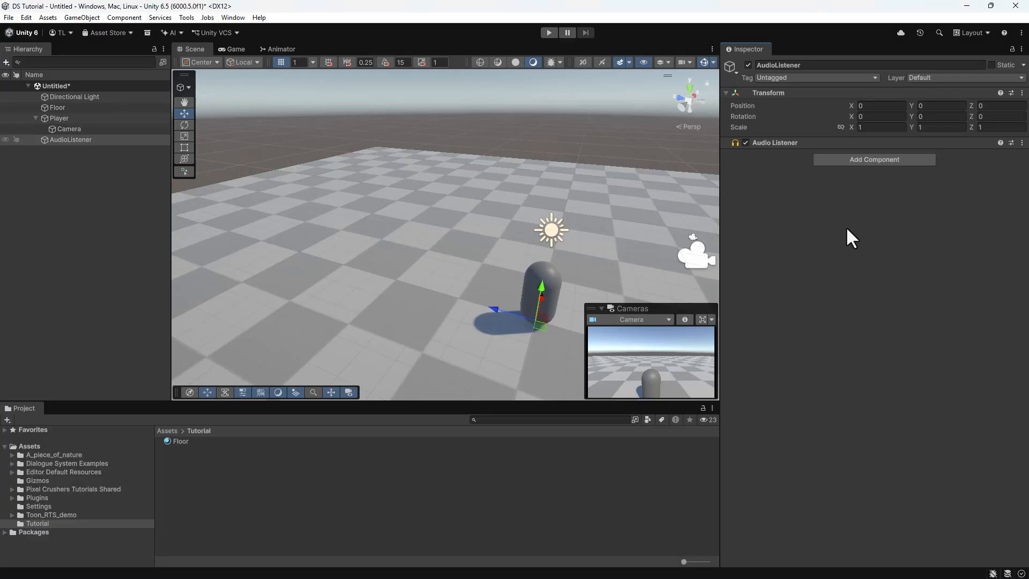
Step: Create an empty child object under the Player and name it EventSystem
{"action": "right_click", "coordinate": [50, 118]}
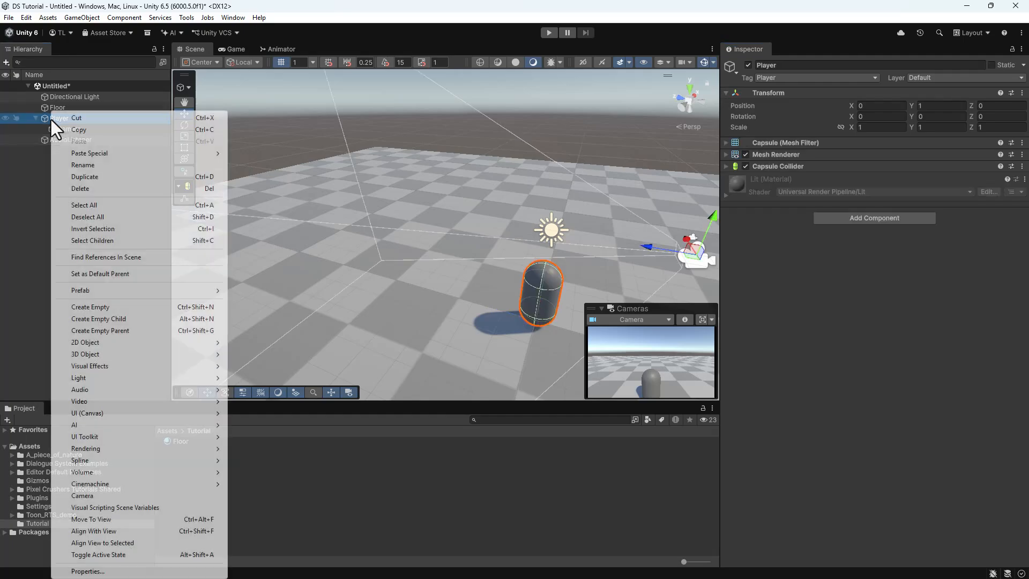
{"action": "left_click", "coordinate": [80, 309]}
{"action": "type", "text": "Event"}
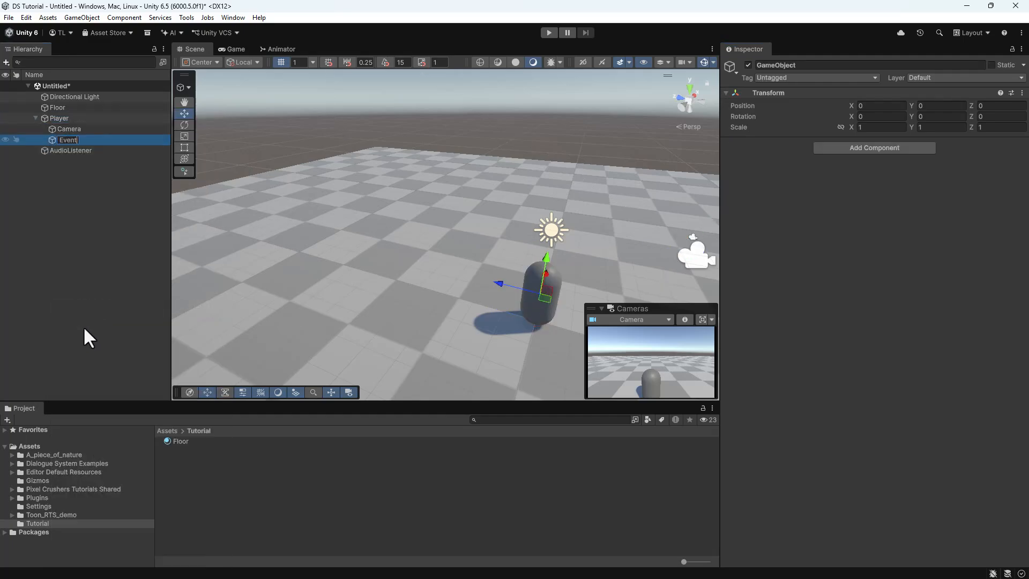
{"action": "type", "text": "System"}
{"action": "key", "text": "Return"}
Step: Add a Multiplayer Event System component to the EventSystem object and add its default input modules
{"action": "left_click", "coordinate": [896, 147]}
{"action": "type", "text": "multi"}
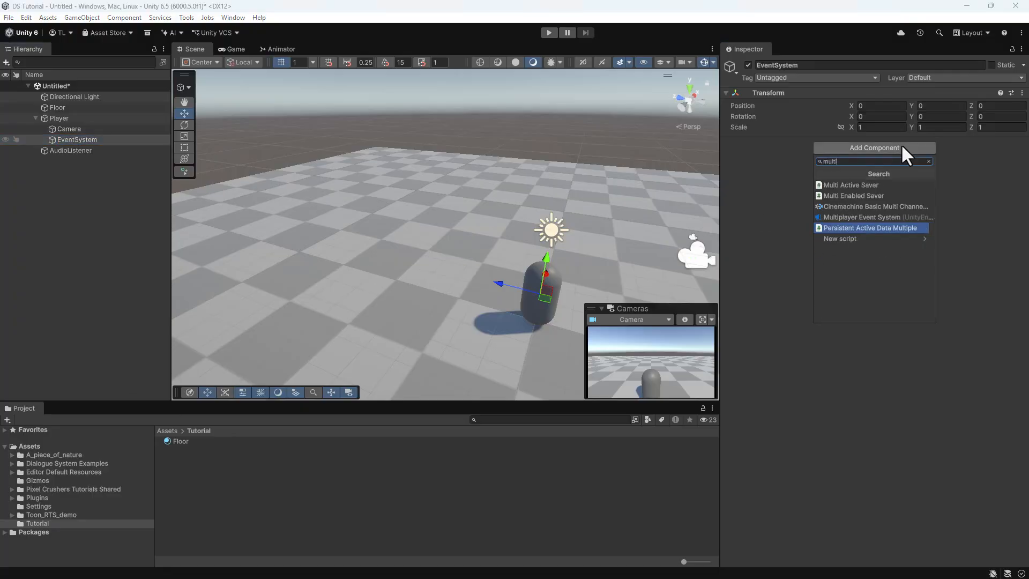
{"action": "type", "text": "player"}
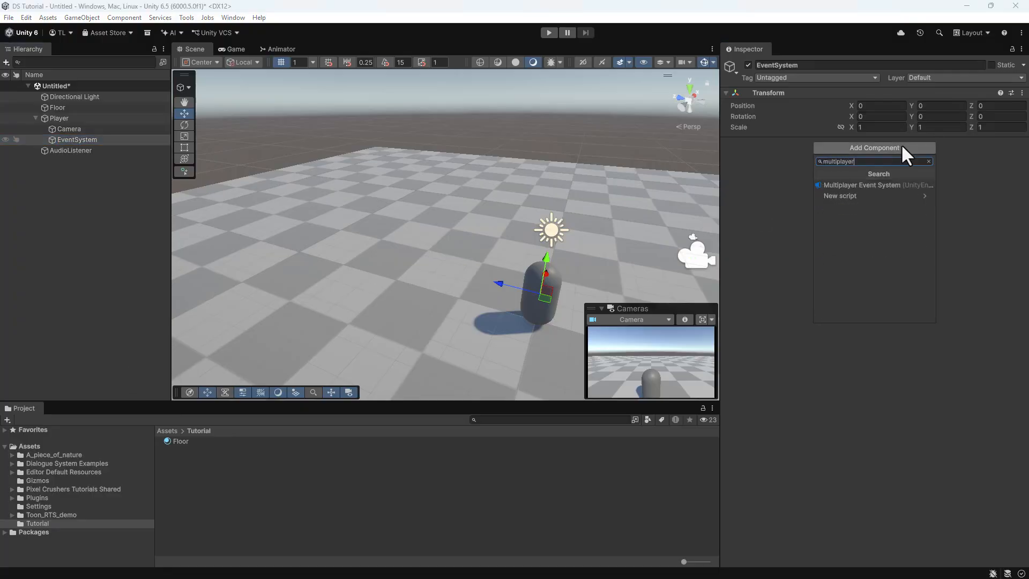
{"action": "left_click", "coordinate": [854, 185]}
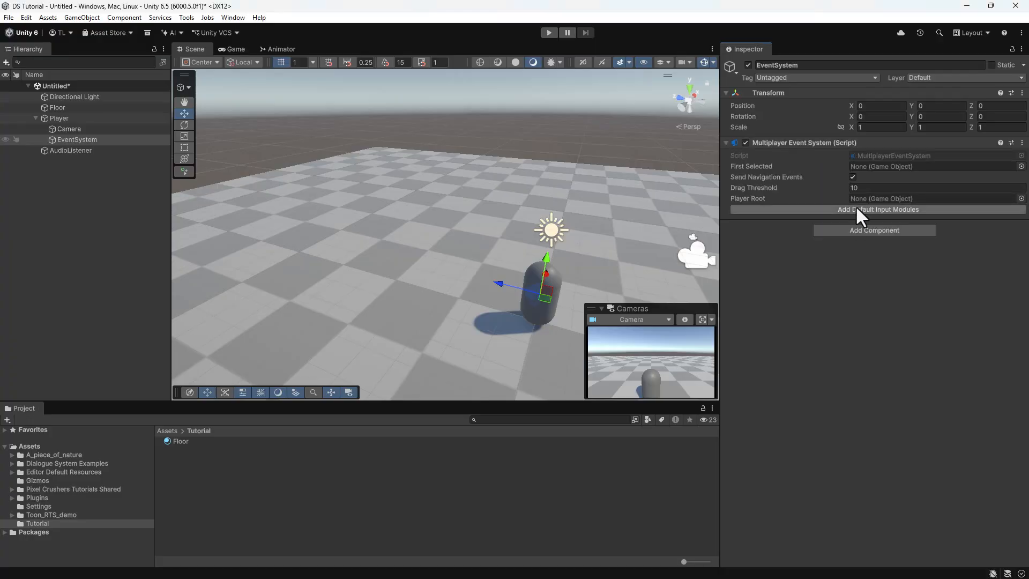
{"action": "left_click", "coordinate": [856, 208]}
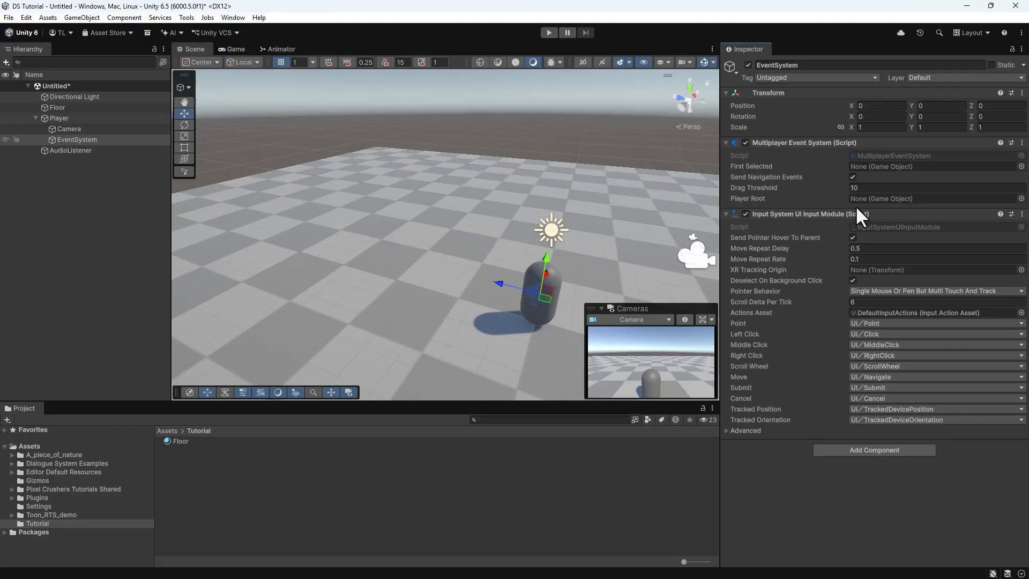
Step: Locate the input module's assigned actions asset in the project and create a Canvas as a child of the Player
{"action": "left_click", "coordinate": [875, 313]}
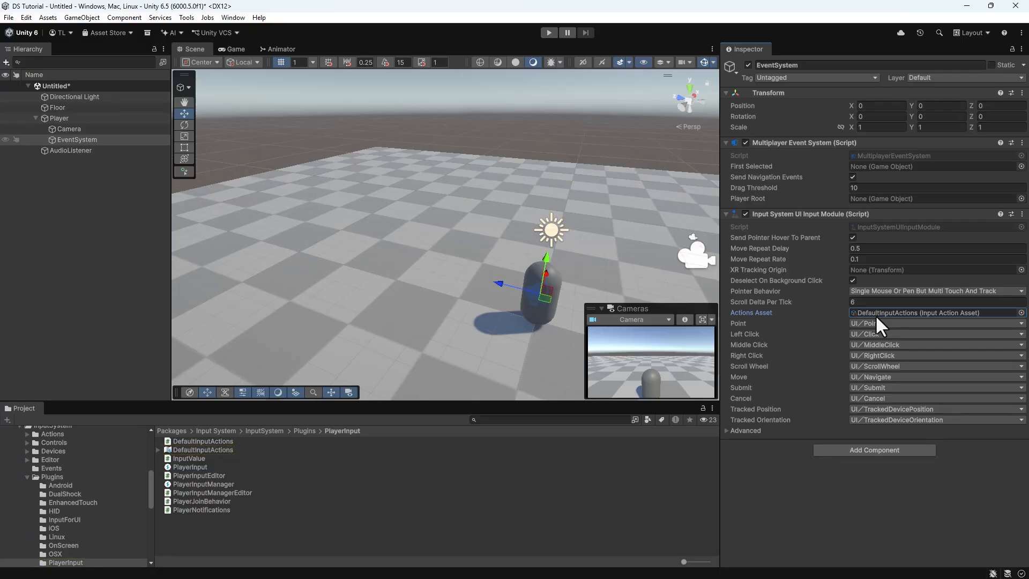
{"action": "right_click", "coordinate": [57, 118]}
{"action": "mouse_move", "coordinate": [148, 414]}
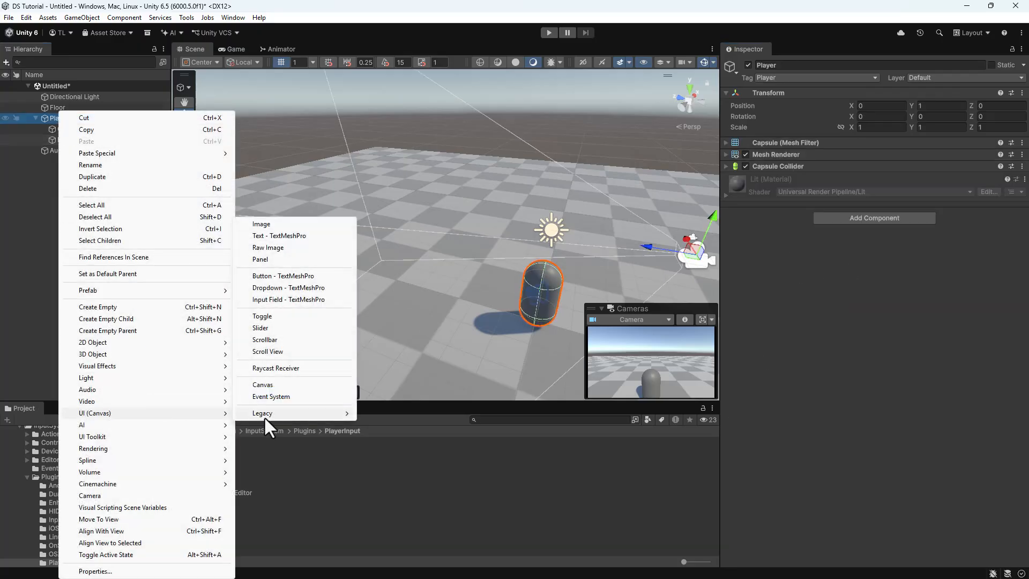
{"action": "left_click", "coordinate": [298, 381]}
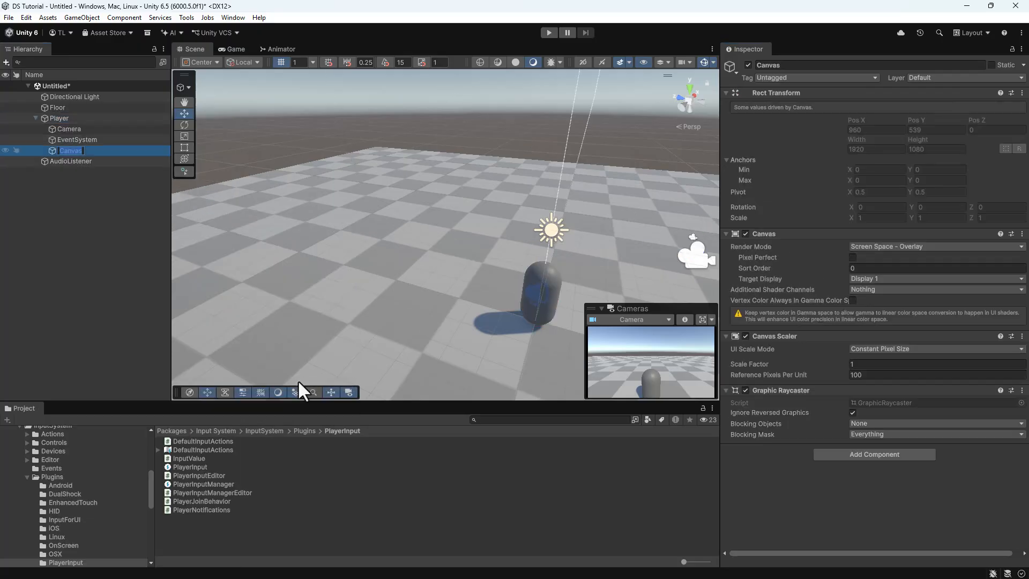
{"action": "key", "text": "Return"}
Step: Set the Canvas to Screen Space - Camera rendering with the Player's Camera and a plane distance of 1
{"action": "left_click", "coordinate": [931, 247]}
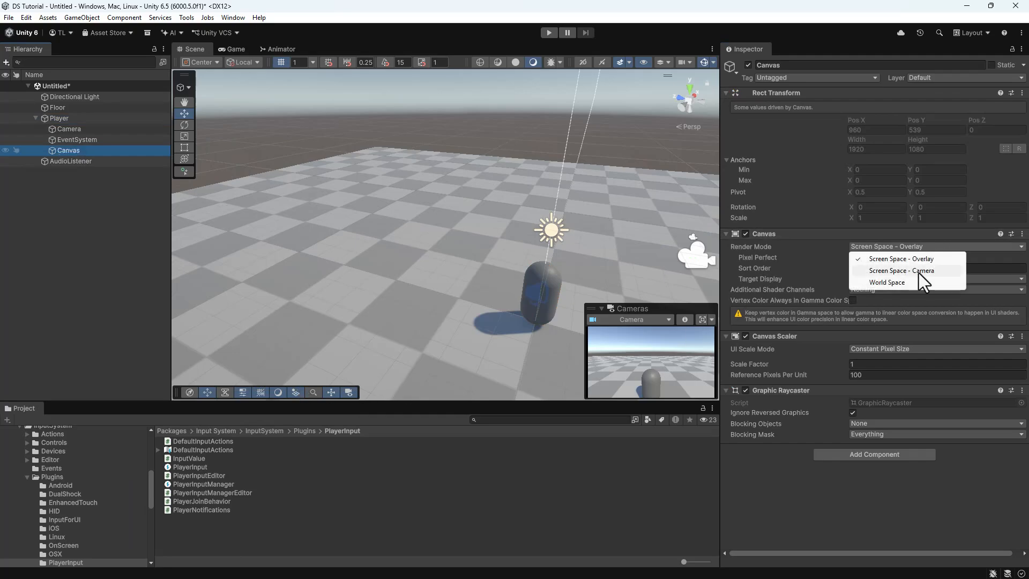
{"action": "left_click", "coordinate": [919, 271]}
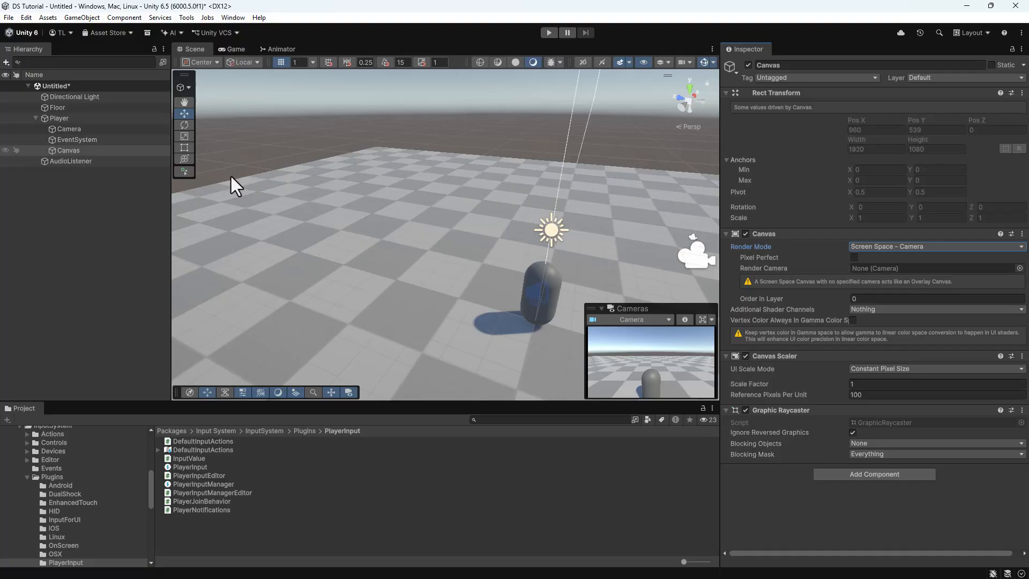
{"action": "left_click_drag", "start_coordinate": [68, 129], "coordinate": [858, 270]}
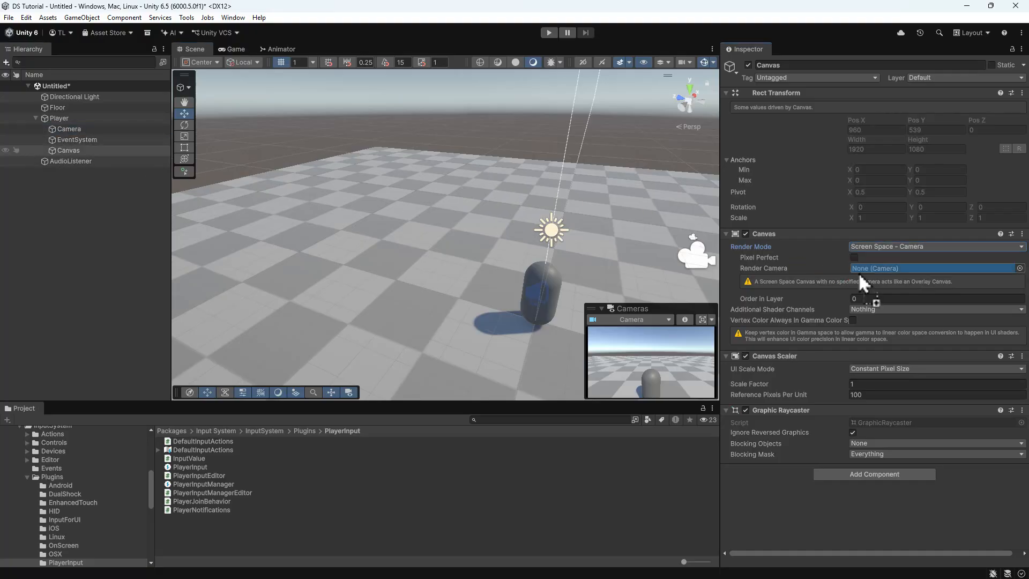
{"action": "left_click", "coordinate": [876, 279]}
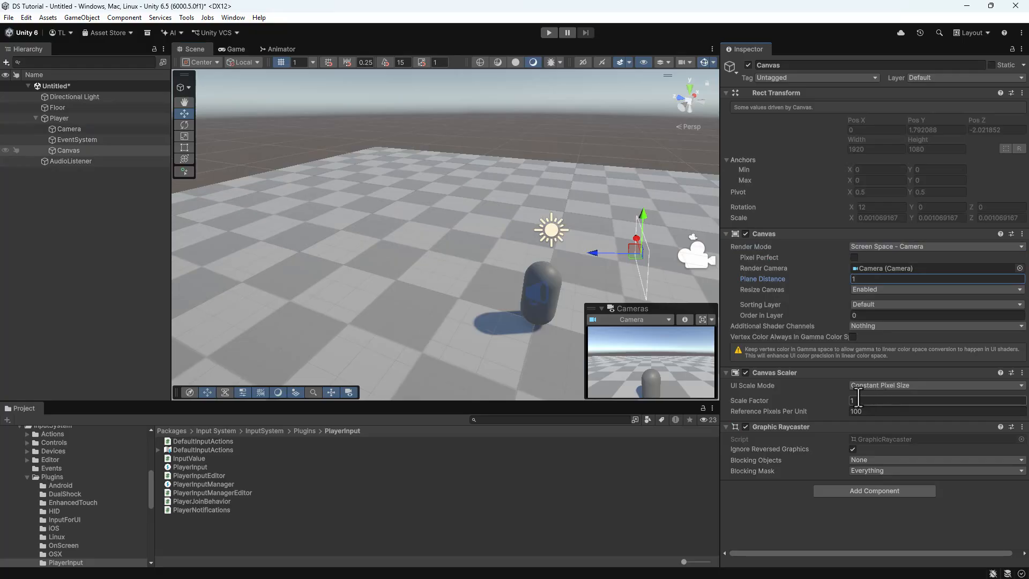
Step: Add the Basic Standard Dialogue UI prefab from the Dialogue System's Basic templates as a child of the Canvas
{"action": "scroll", "coordinate": [66, 494], "scroll_direction": "up", "scroll_amount": 10}
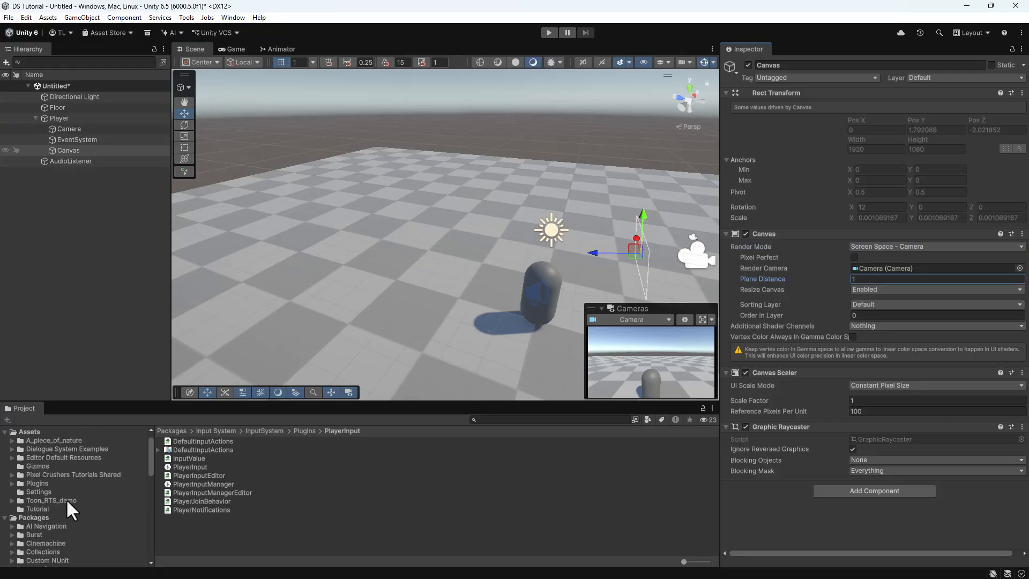
{"action": "left_click", "coordinate": [11, 482], "text": "alt"}
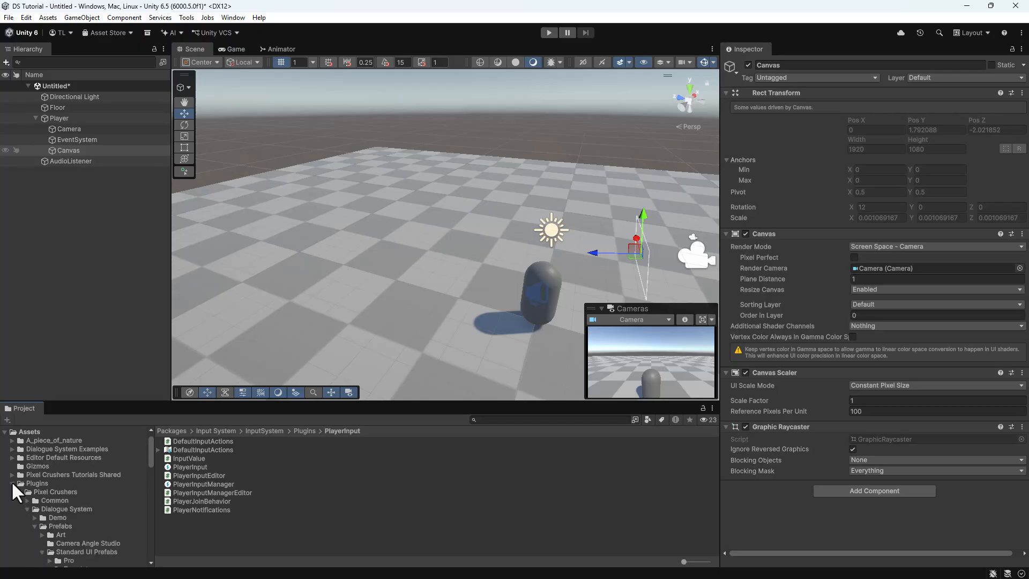
{"action": "scroll", "coordinate": [60, 540], "scroll_direction": "down", "scroll_amount": 2}
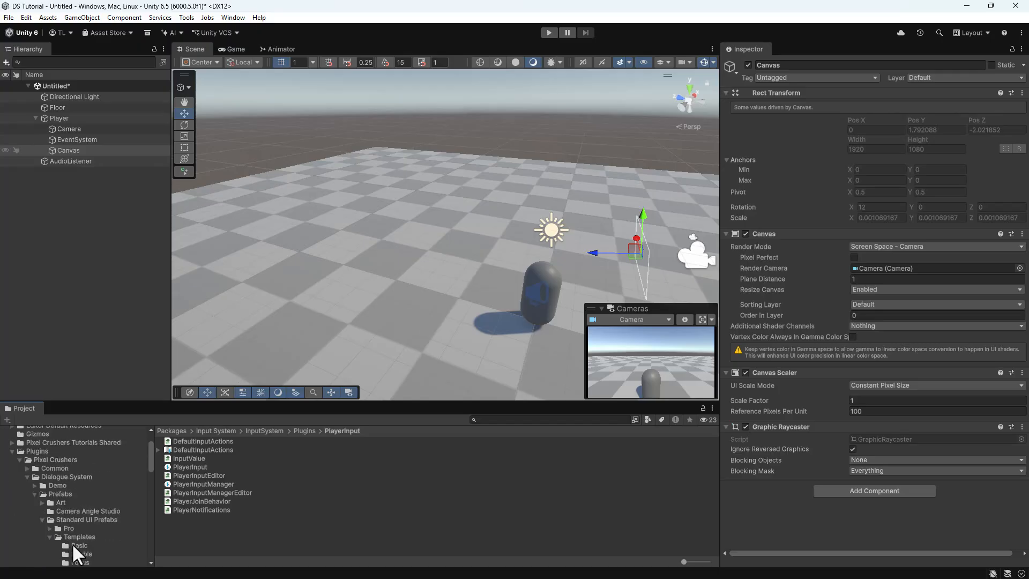
{"action": "left_click", "coordinate": [72, 544]}
{"action": "left_click_drag", "start_coordinate": [214, 449], "coordinate": [74, 149]}
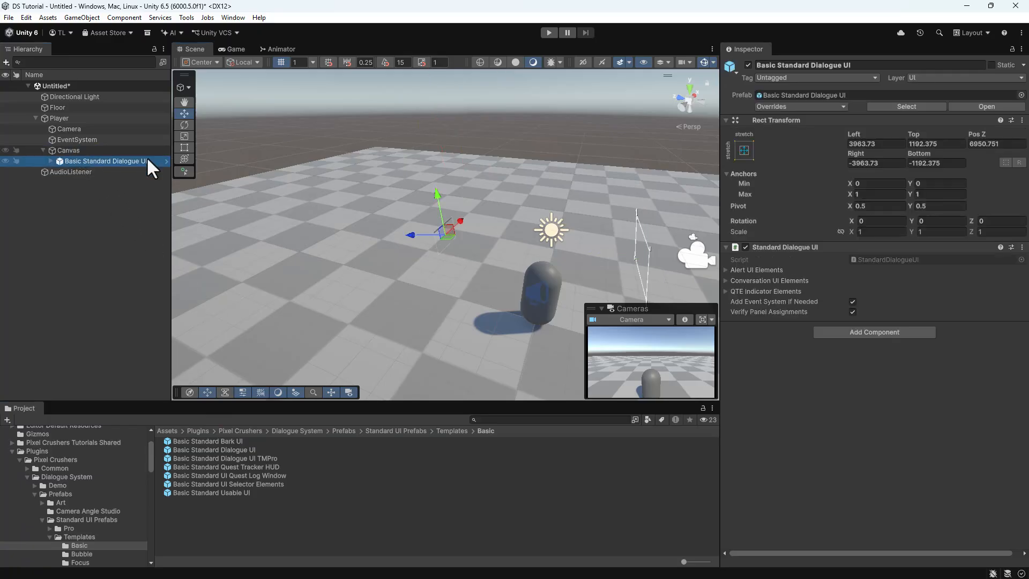
Step: Reset the dialogue UI's Rect Transform and set its anchors to stretch both horizontally and vertically
{"action": "left_click", "coordinate": [1021, 120]}
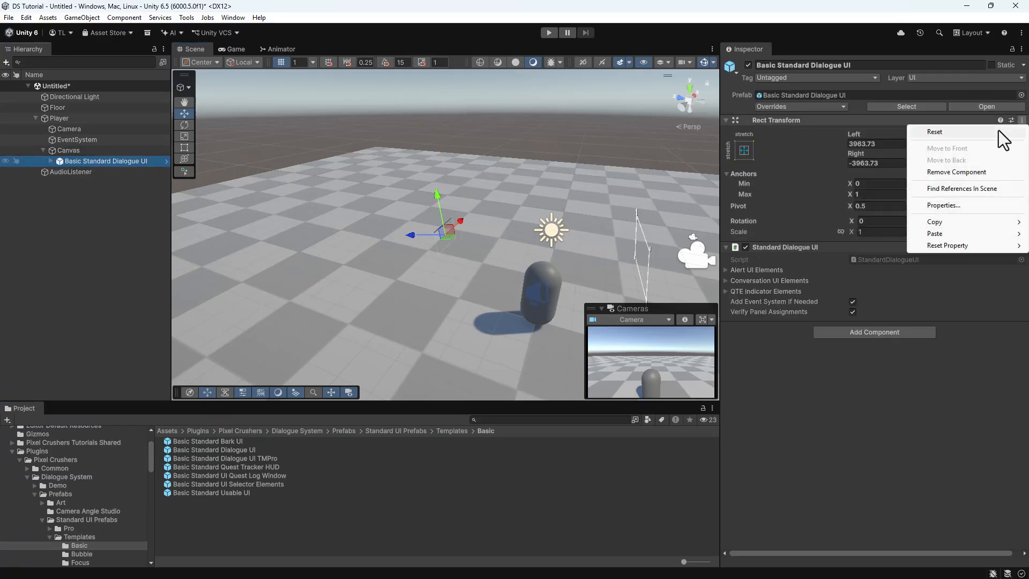
{"action": "left_click", "coordinate": [962, 133]}
{"action": "left_click", "coordinate": [742, 149]}
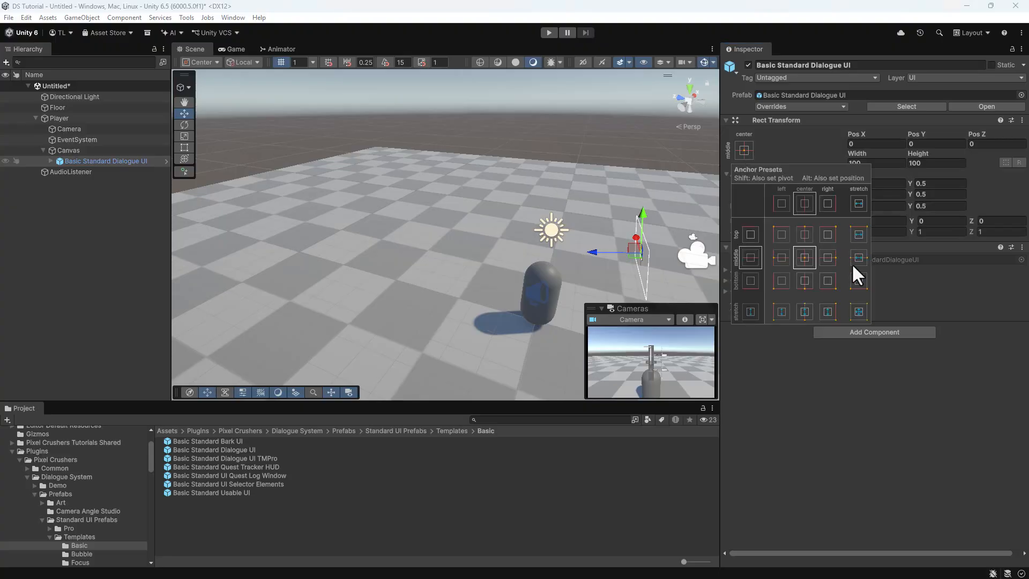
{"action": "left_click", "coordinate": [864, 310]}
Step: Set the dialogue UI's left, top, right and bottom offsets to 0 so it fills the Canvas
{"action": "left_click", "coordinate": [887, 143]}
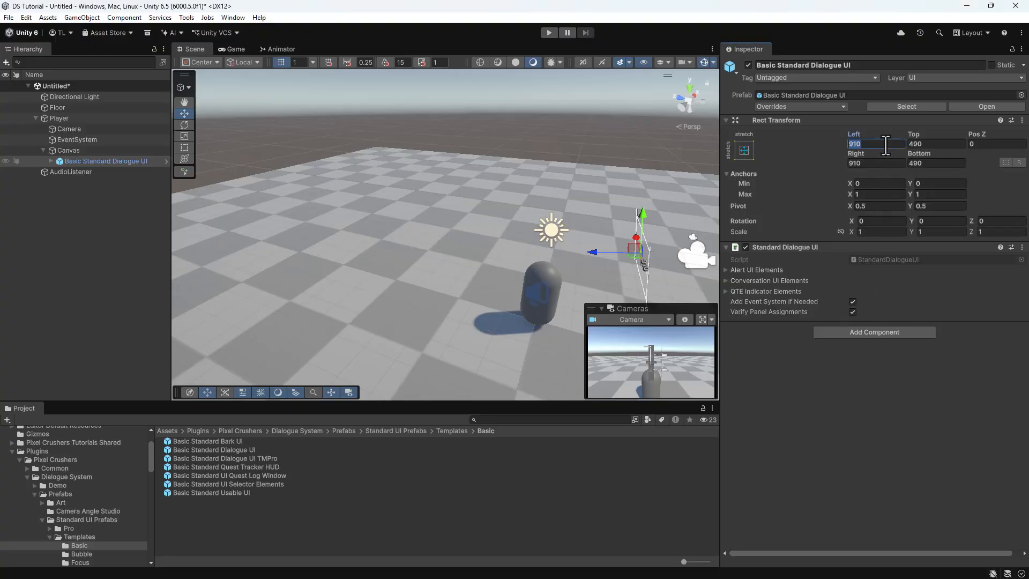
{"action": "type", "text": "0"}
{"action": "key", "text": "Tab"}
{"action": "type", "text": "0"}
{"action": "key", "text": "Tab"}
{"action": "key", "text": "Tab"}
{"action": "type", "text": "0"}
{"action": "key", "text": "Tab"}
{"action": "type", "text": "0"}
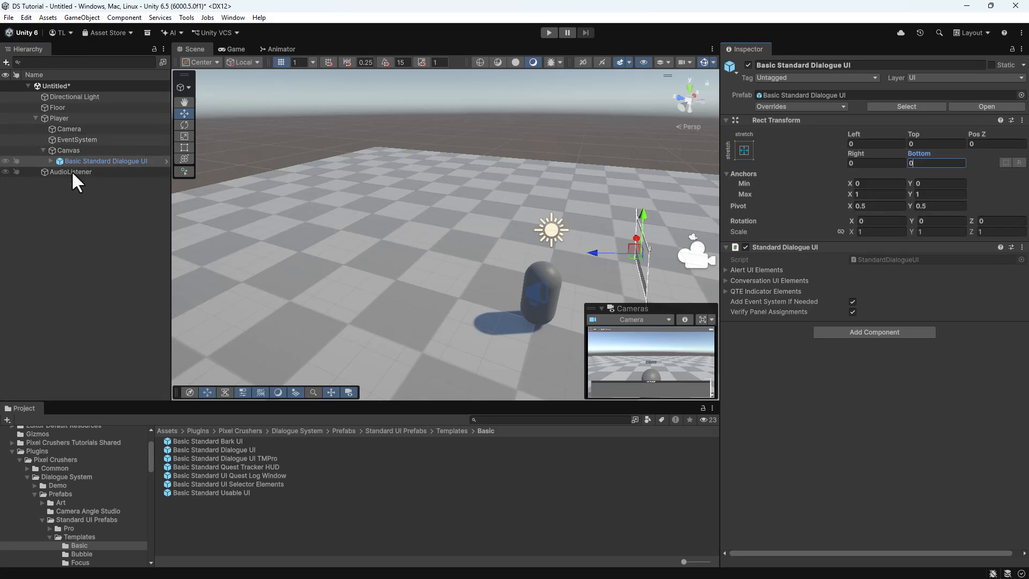
Step: Add a Set Event System component to the NPC Subtitle Panel, PC Subtitle Panel and Response Menu Panel together
{"action": "left_click", "coordinate": [50, 161]}
{"action": "left_click", "coordinate": [58, 183]}
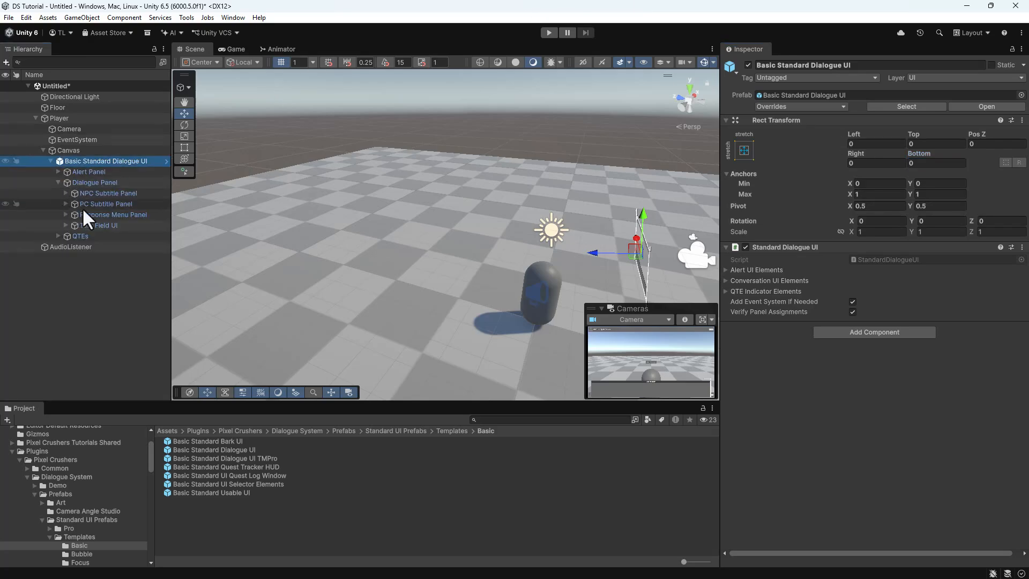
{"action": "left_click", "coordinate": [79, 192]}
{"action": "left_click", "coordinate": [85, 204], "text": "shift"}
{"action": "left_click", "coordinate": [83, 214], "text": "shift"}
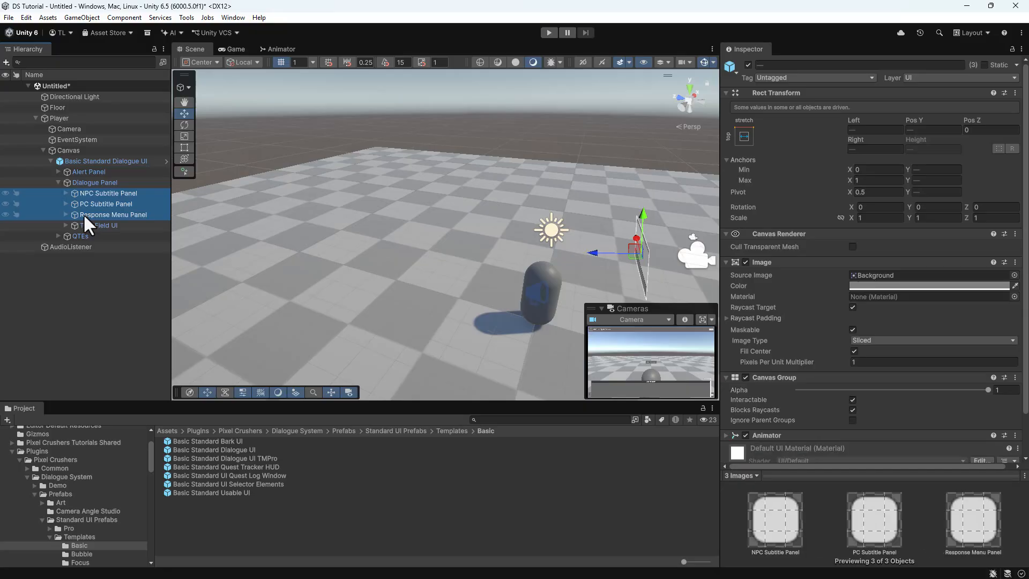
{"action": "scroll", "coordinate": [912, 339], "scroll_direction": "down", "scroll_amount": 2}
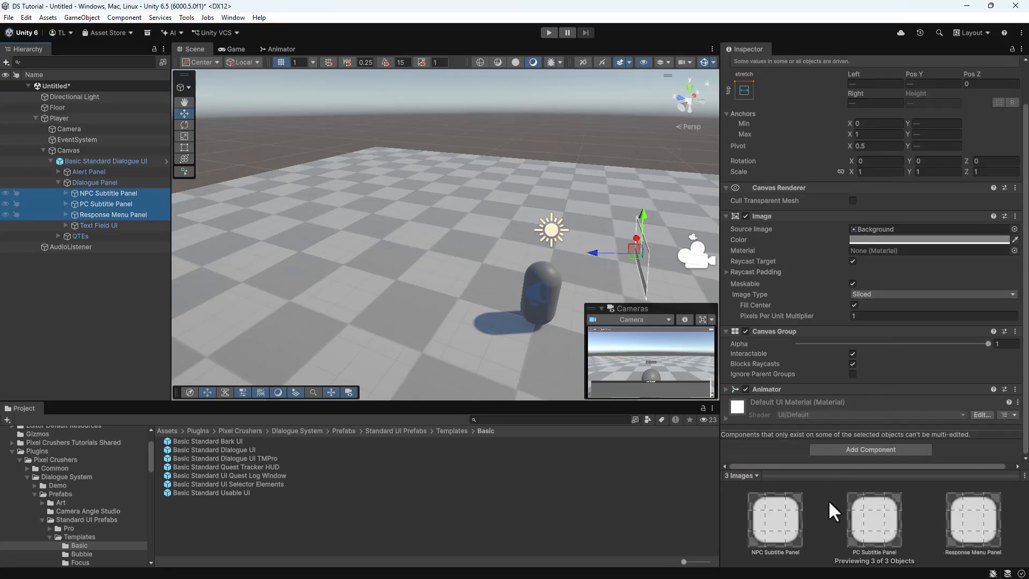
{"action": "left_click", "coordinate": [847, 445]}
{"action": "type", "text": "sete"}
{"action": "left_click", "coordinate": [848, 440]}
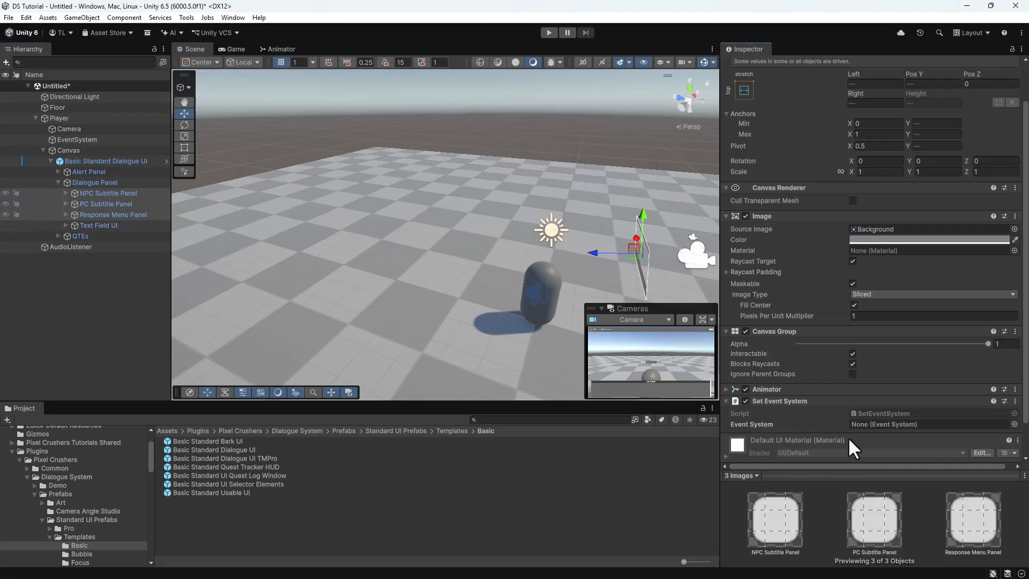
Step: Assign the Player's EventSystem to the three panels' Set Event System components, and make the Canvas the EventSystem's Player Root
{"action": "left_click_drag", "start_coordinate": [66, 141], "coordinate": [918, 424]}
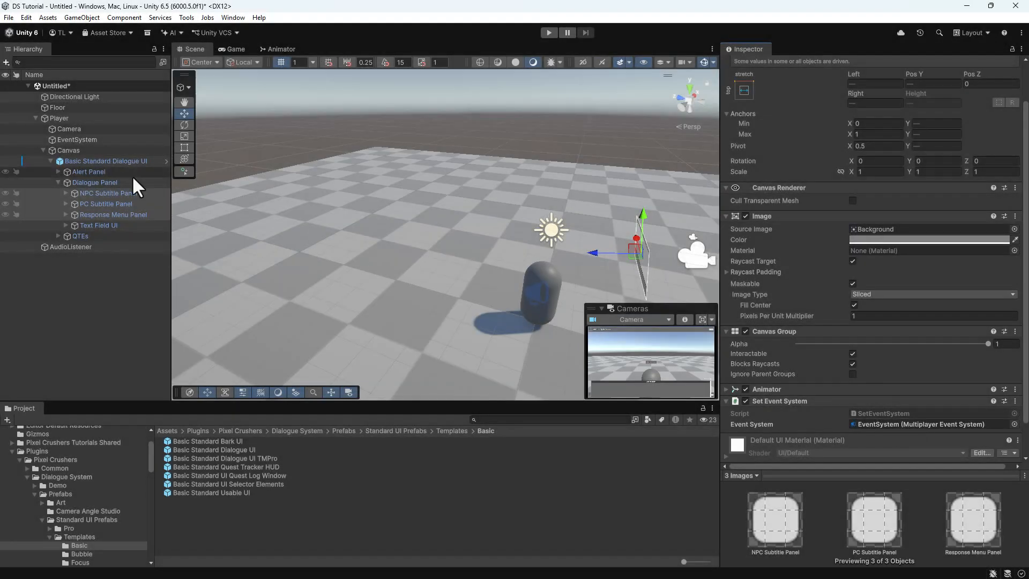
{"action": "left_click", "coordinate": [78, 141]}
{"action": "left_click_drag", "start_coordinate": [62, 148], "coordinate": [865, 195]}
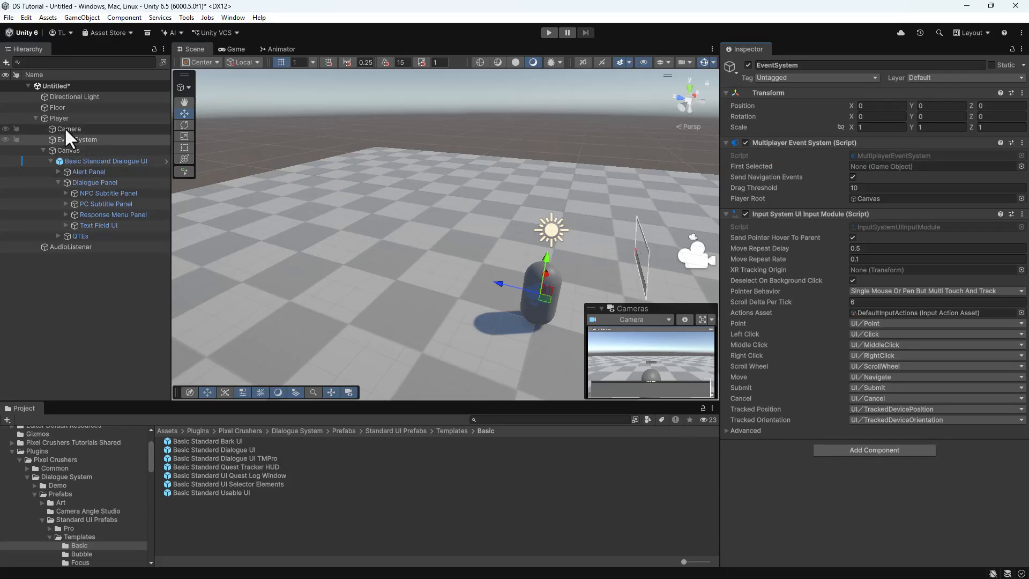
Step: Add a Player Input component to the Player object
{"action": "left_click", "coordinate": [53, 117]}
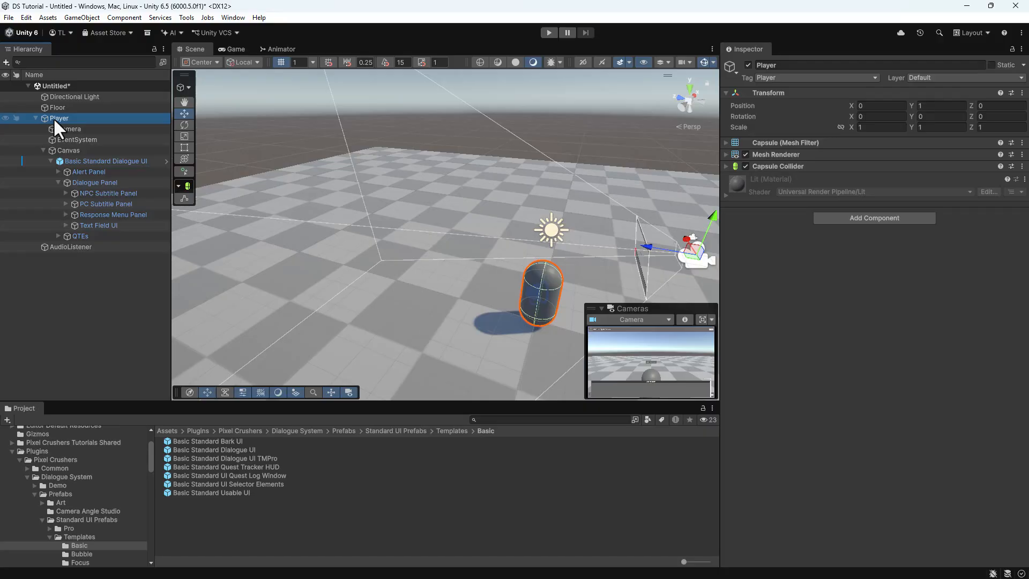
{"action": "left_click", "coordinate": [864, 215]}
{"action": "type", "text": "player input"}
{"action": "key", "text": "Return"}
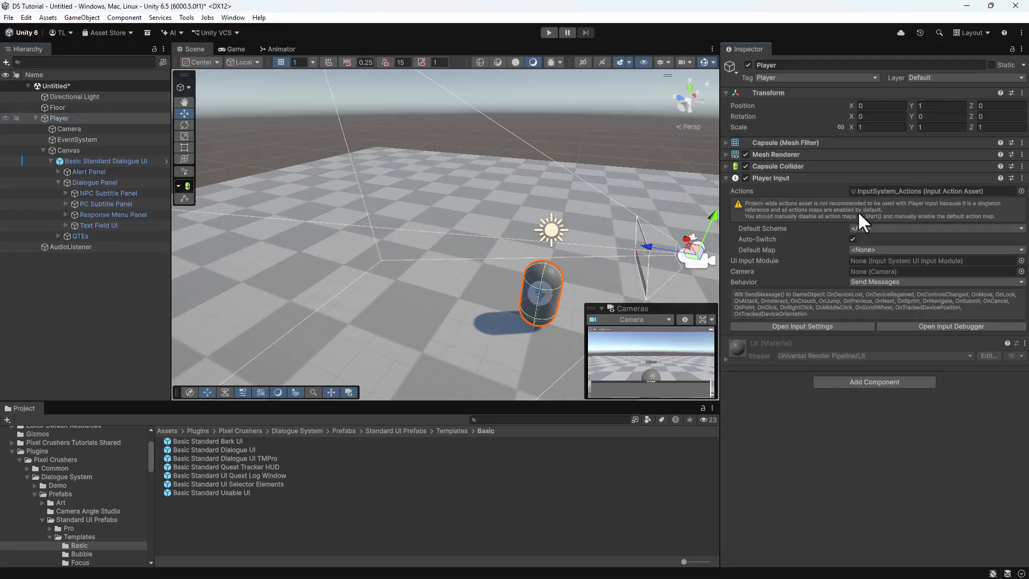
Step: In Player Input, assign DefaultInputActions as the actions, EventSystem as the UI Input Module and the Player's Camera as the camera
{"action": "scroll", "coordinate": [78, 528], "scroll_direction": "down", "scroll_amount": 10}
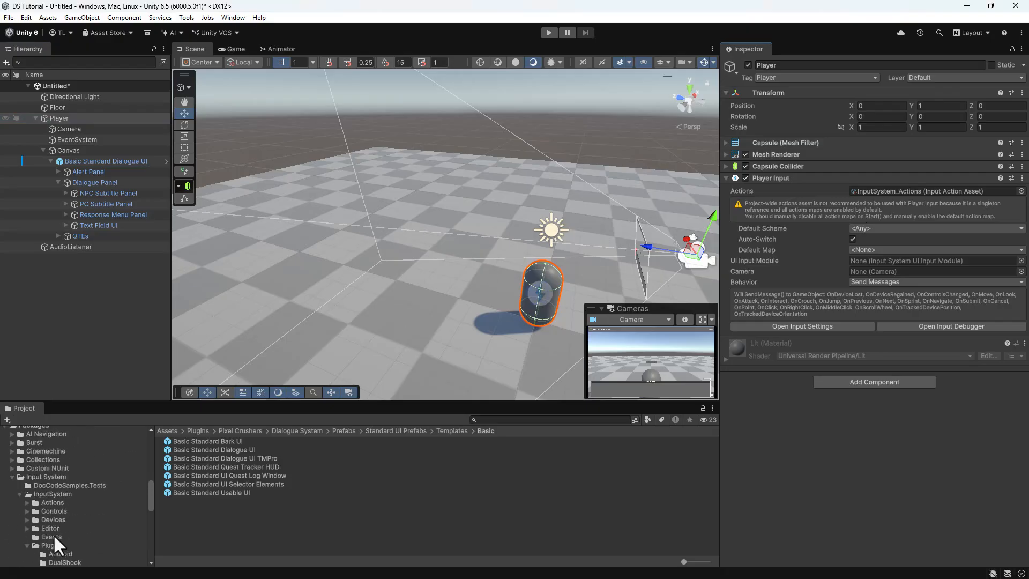
{"action": "left_click", "coordinate": [60, 502]}
{"action": "left_click_drag", "start_coordinate": [192, 448], "coordinate": [896, 191]}
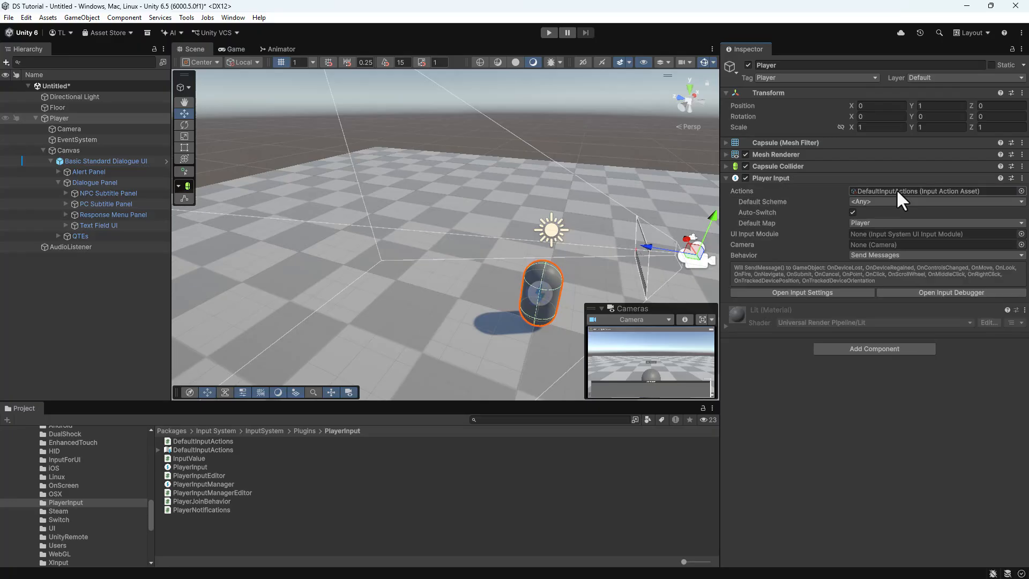
{"action": "left_click_drag", "start_coordinate": [69, 142], "coordinate": [847, 229]}
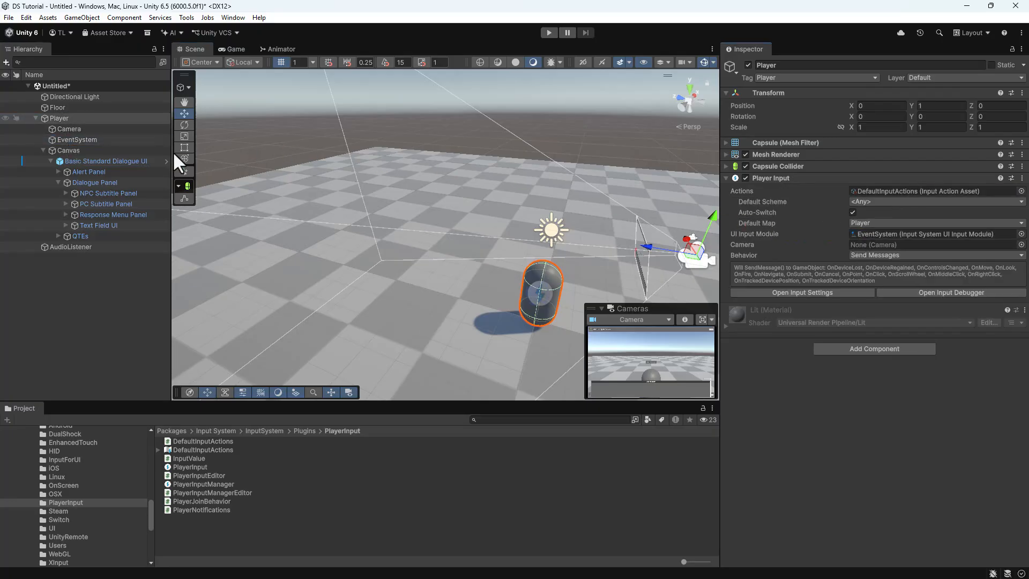
{"action": "left_click_drag", "start_coordinate": [62, 127], "coordinate": [861, 246]}
Step: Examine the Player action map in the DefaultInputActions asset and reselect the Player object
{"action": "double_click", "coordinate": [185, 449]}
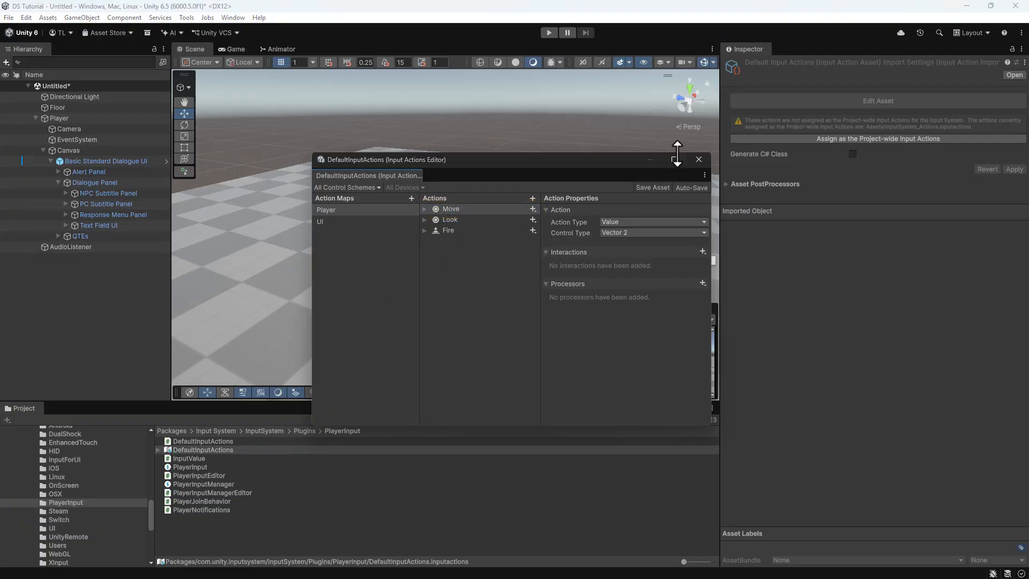
{"action": "left_click", "coordinate": [698, 159]}
{"action": "left_click", "coordinate": [58, 117]}
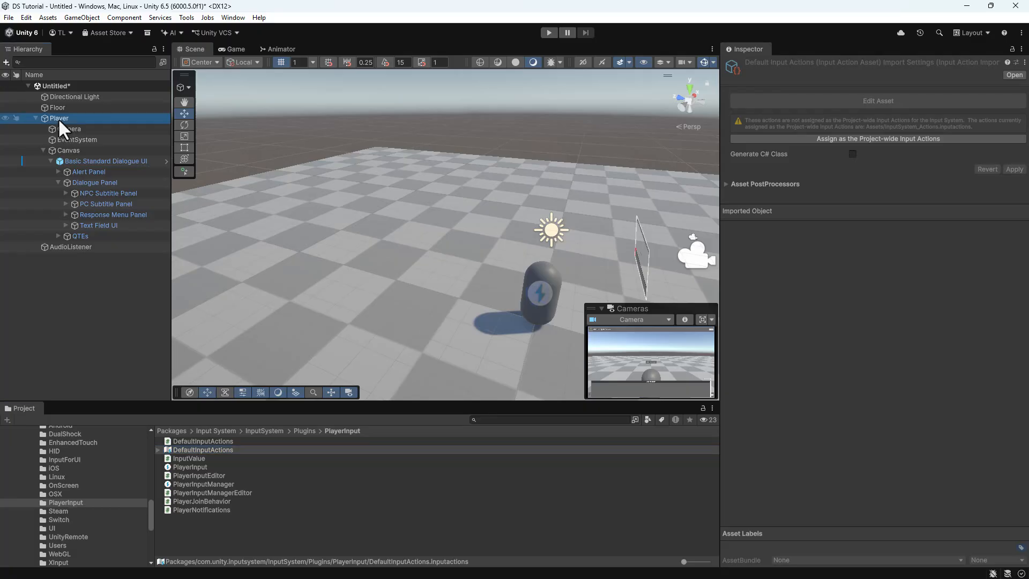
Step: Create a MonoBehaviour script named PlayerMovement in the Tutorial folder
{"action": "scroll", "coordinate": [49, 497], "scroll_direction": "up", "scroll_amount": 5}
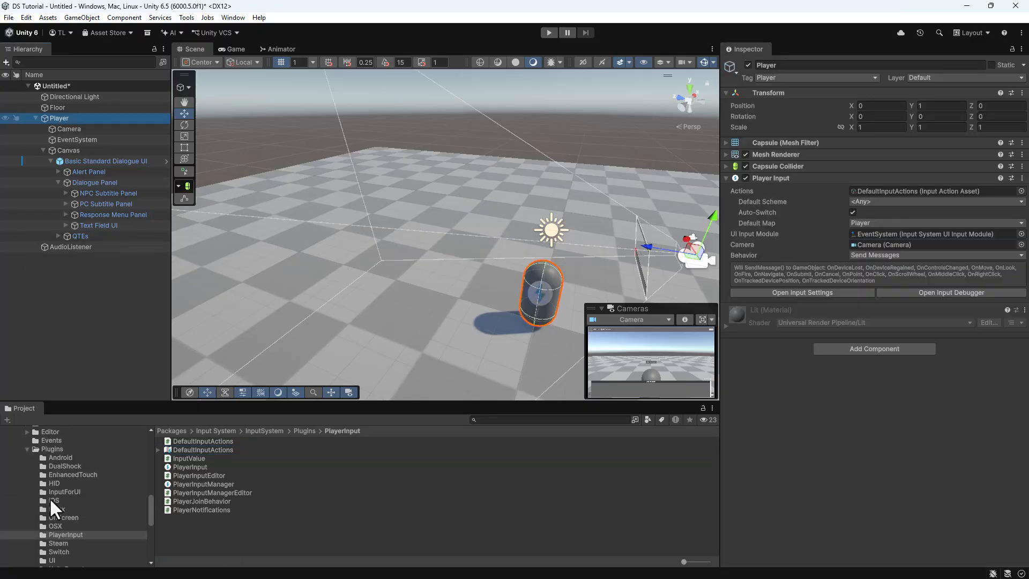
{"action": "scroll", "coordinate": [16, 457], "scroll_direction": "up", "scroll_amount": 3}
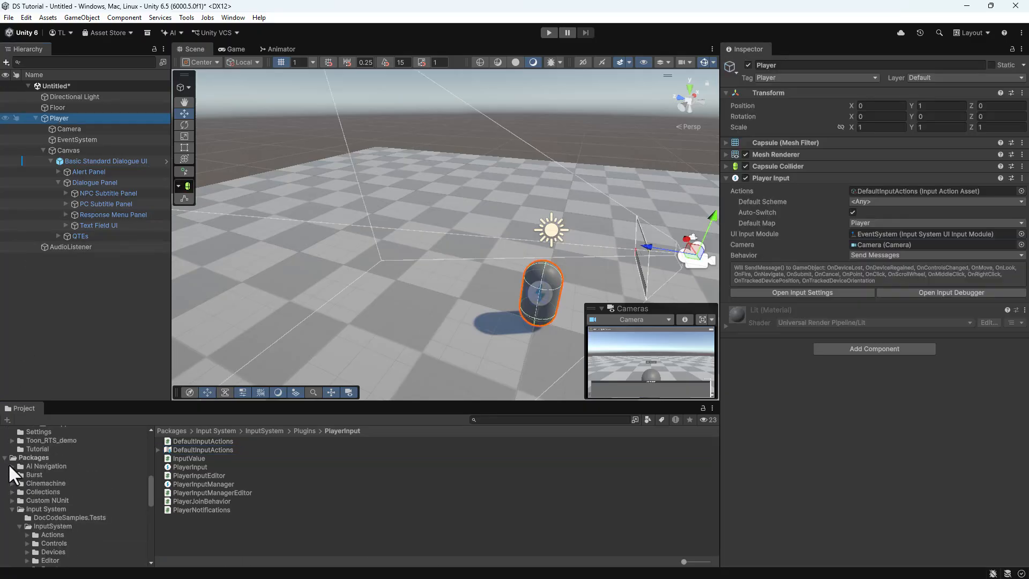
{"action": "left_click", "coordinate": [4, 457]}
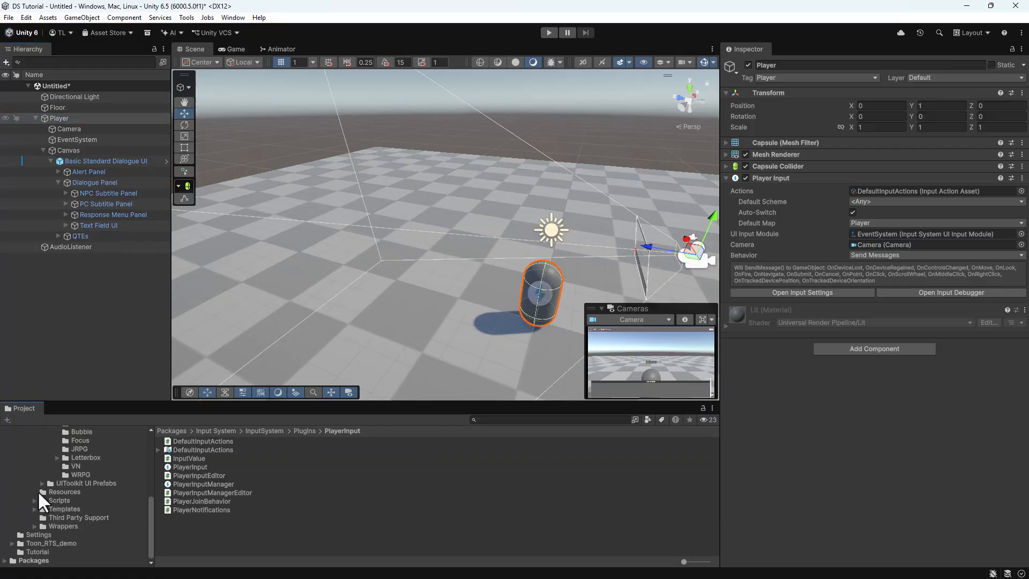
{"action": "left_click", "coordinate": [38, 551]}
{"action": "right_click", "coordinate": [242, 515]}
{"action": "mouse_move", "coordinate": [330, 227]}
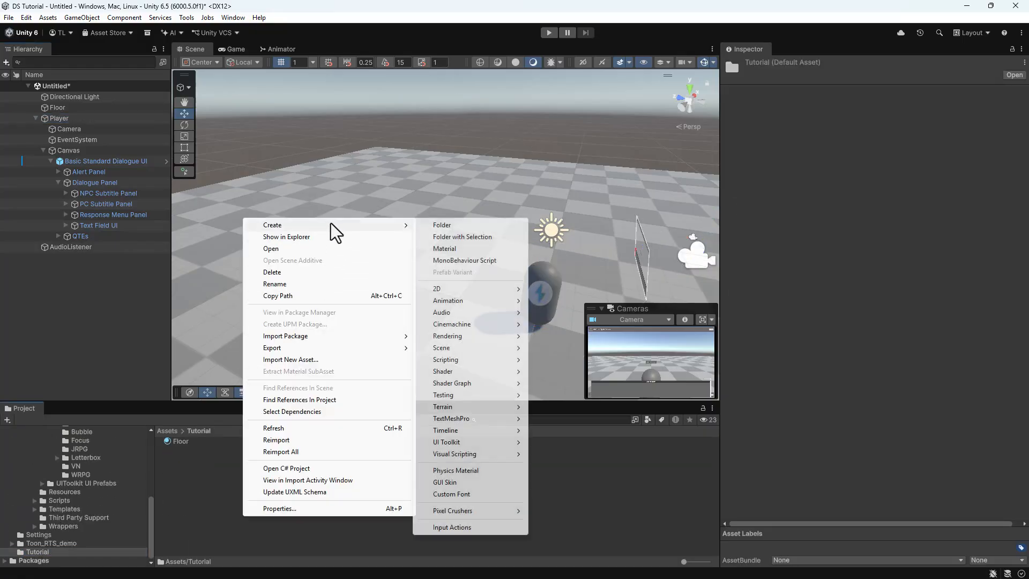
{"action": "left_click", "coordinate": [464, 261]}
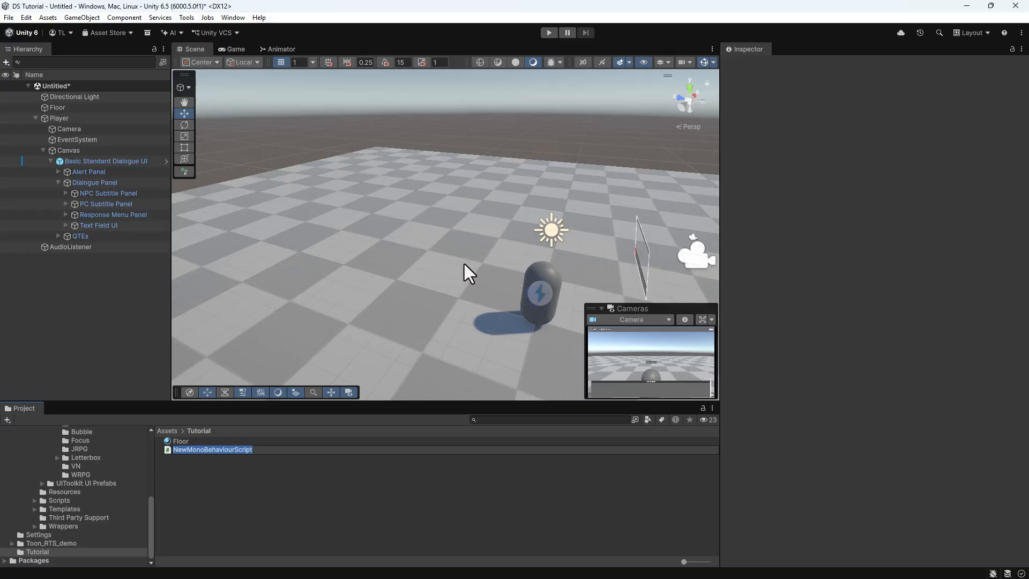
{"action": "type", "text": "PlayerMovement"}
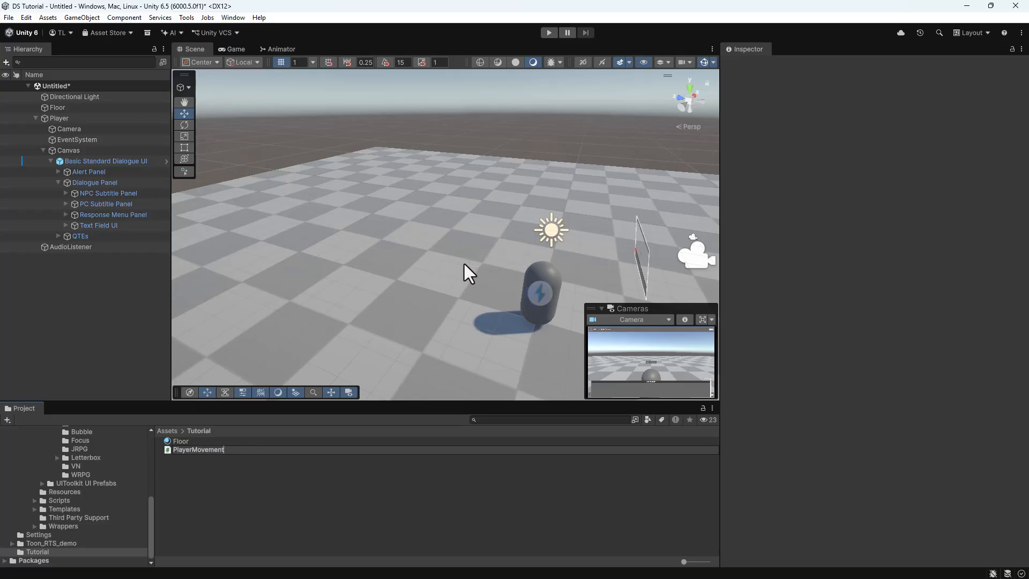
{"action": "key", "text": "Return"}
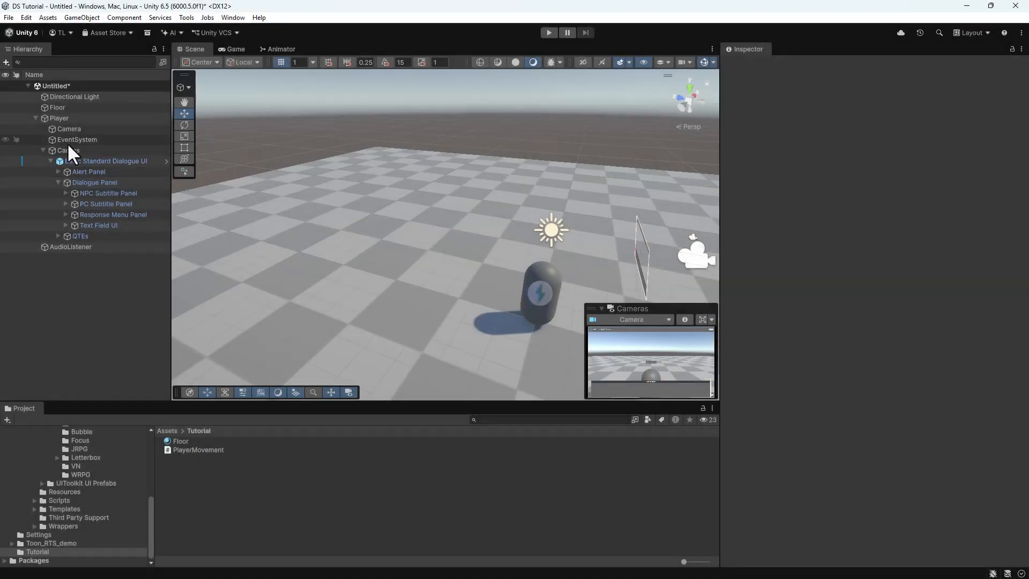
Step: Attach the PlayerMovement script and an Override Dialogue UI component to the Player, assigning its child Basic Standard Dialogue UI as the UI
{"action": "left_click", "coordinate": [55, 118]}
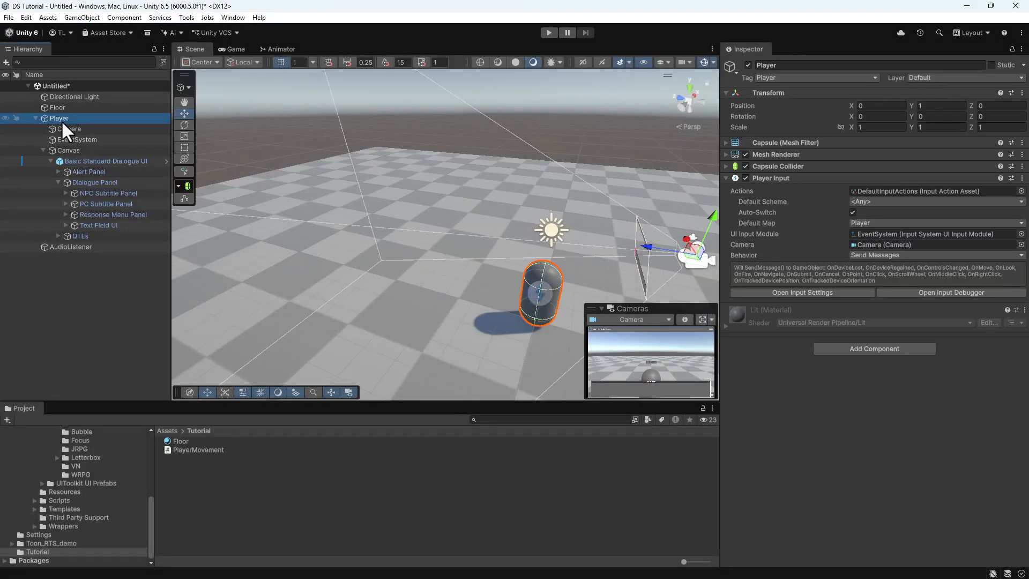
{"action": "left_click_drag", "start_coordinate": [182, 449], "coordinate": [825, 443]}
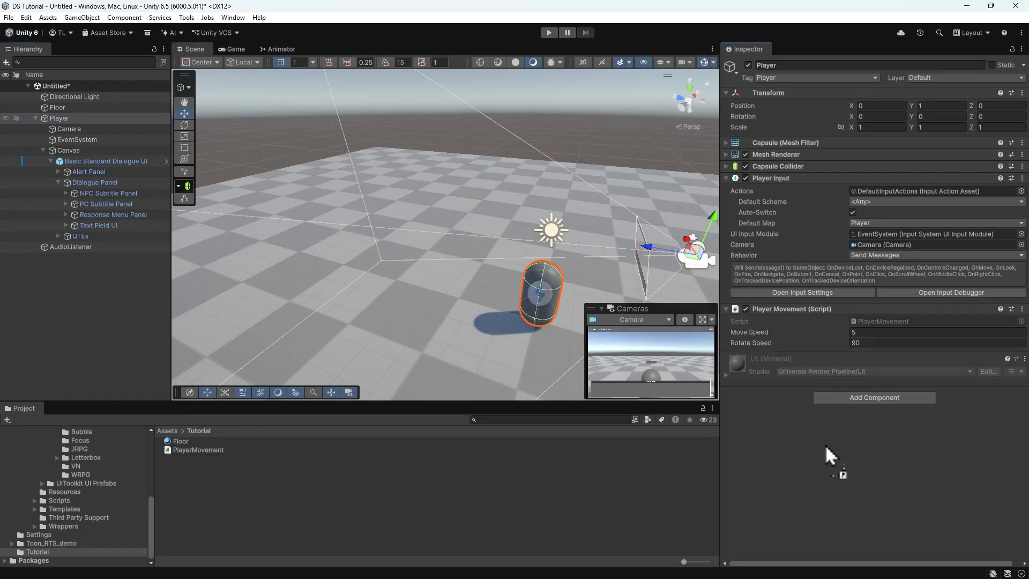
{"action": "left_click", "coordinate": [830, 399]}
{"action": "type", "text": "overr"}
{"action": "left_click", "coordinate": [830, 434]}
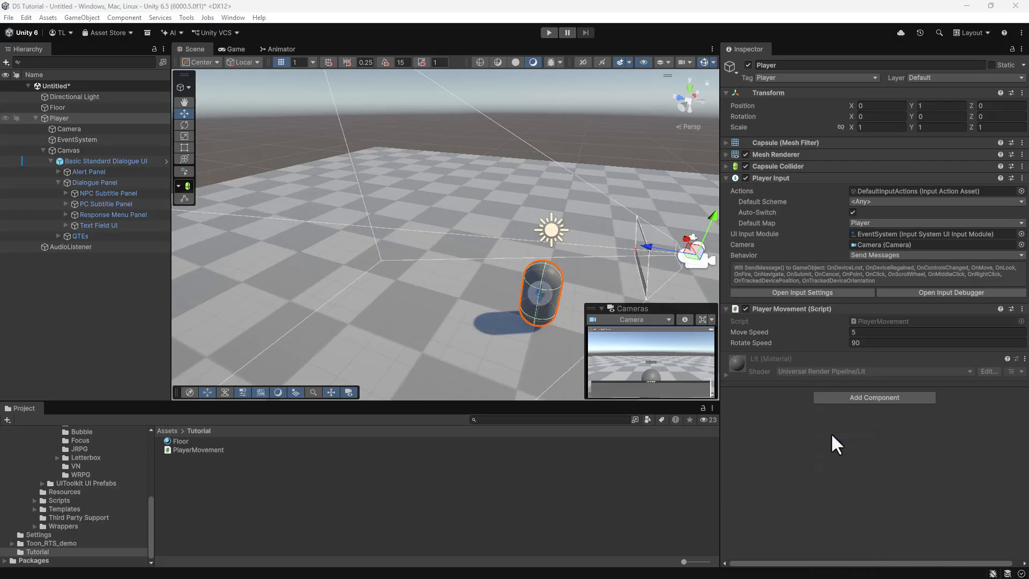
{"action": "left_click_drag", "start_coordinate": [91, 160], "coordinate": [886, 408]}
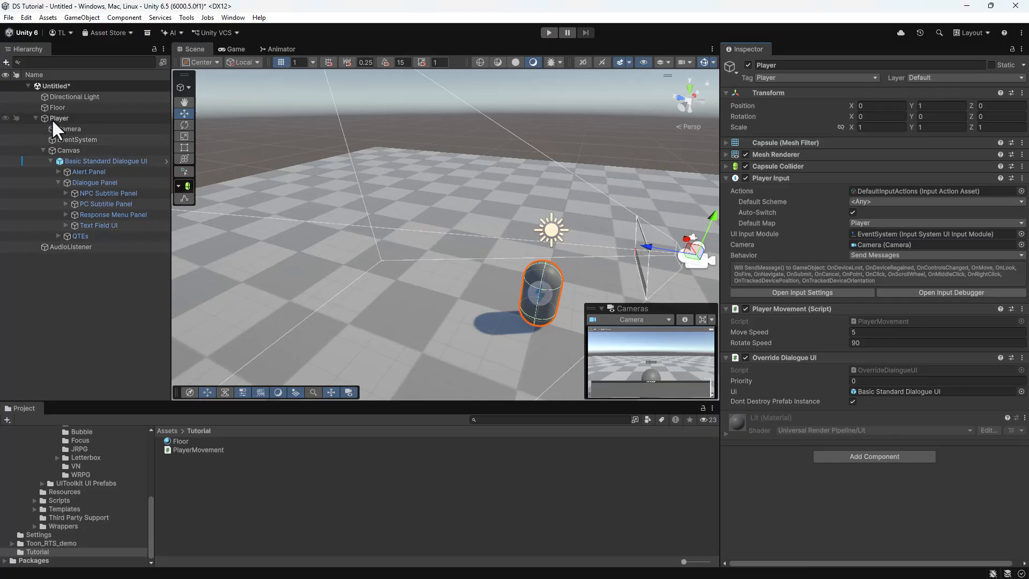
Step: Save the Player as a prefab in the Tutorial folder and delete its instance from the scene
{"action": "left_click_drag", "start_coordinate": [51, 118], "coordinate": [217, 471]}
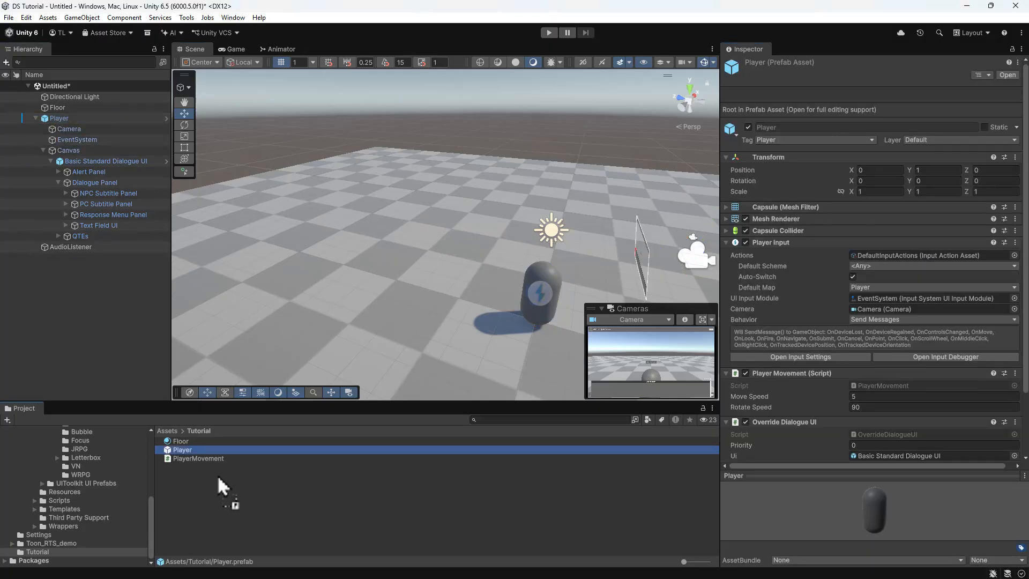
{"action": "left_click", "coordinate": [48, 118]}
{"action": "key", "text": "Delete"}
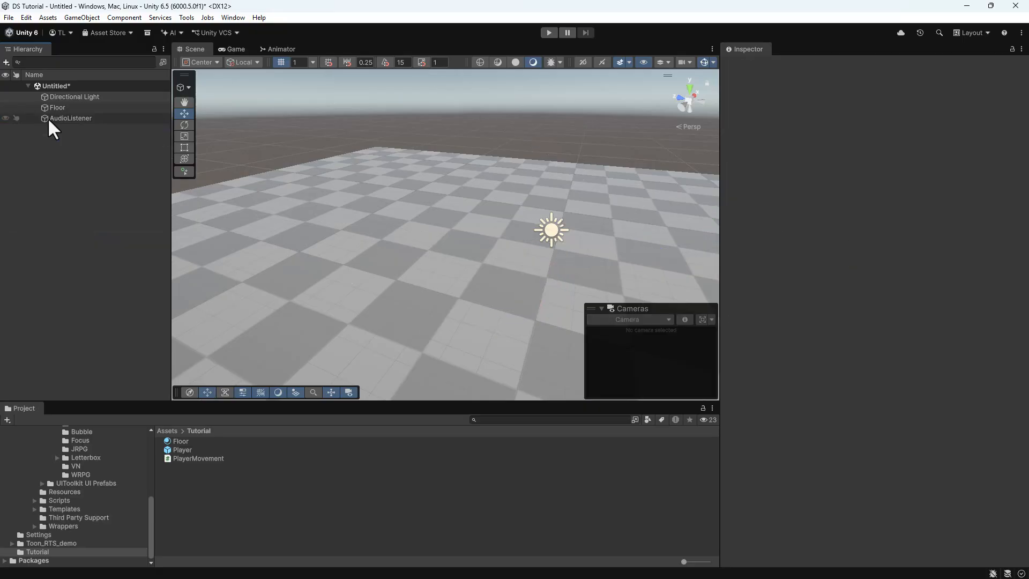
Step: Create an empty GameObject named PlayerInputManager and reset its transform
{"action": "left_click", "coordinate": [81, 18]}
{"action": "left_click", "coordinate": [92, 28]}
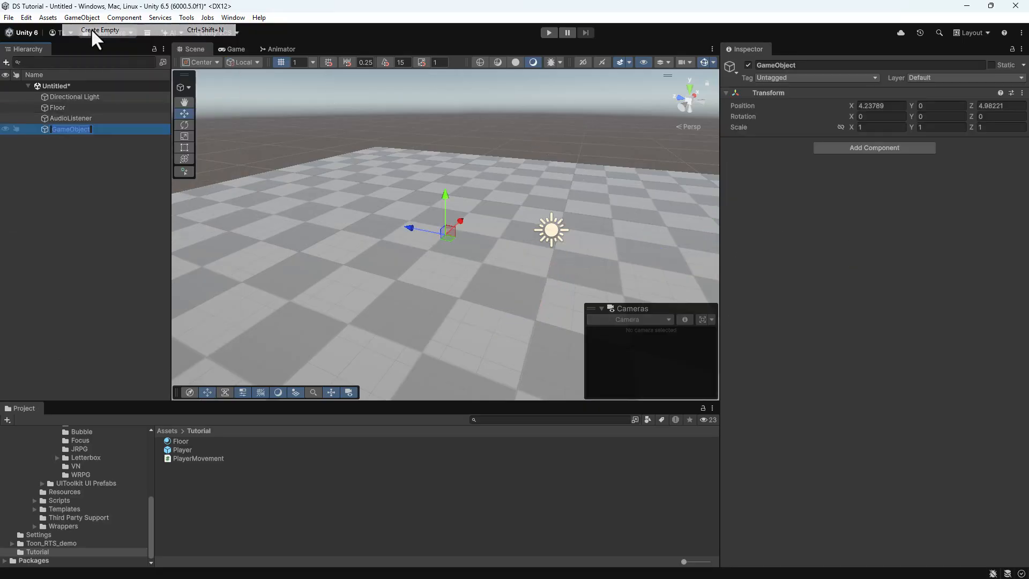
{"action": "type", "text": "PlayerInputMan"}
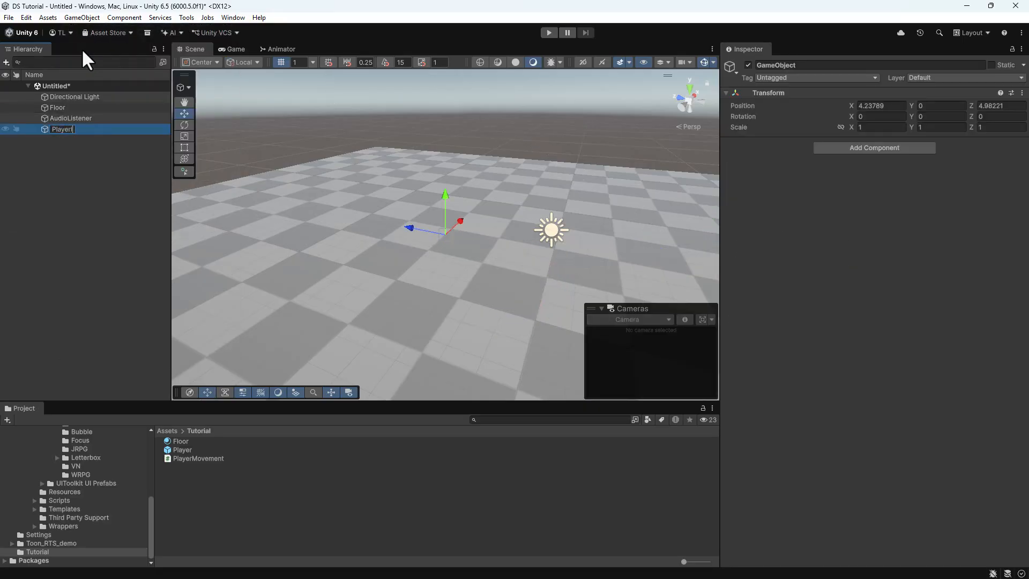
{"action": "type", "text": "ager"}
{"action": "key", "text": "Return"}
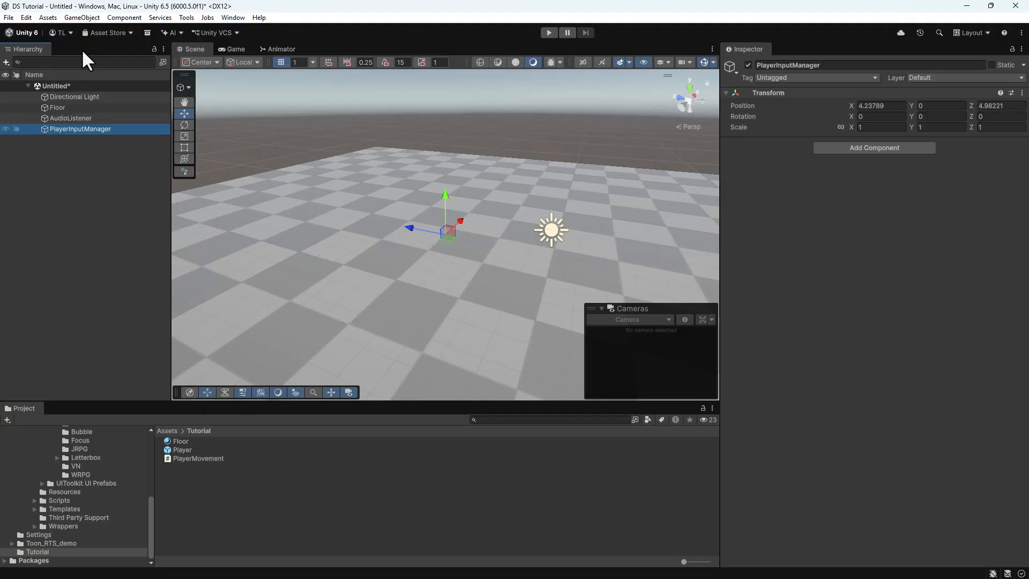
{"action": "left_click", "coordinate": [1021, 92]}
{"action": "left_click", "coordinate": [956, 104]}
Step: Add a Player Input Manager component to PlayerInputManager, with Player as the player prefab and split-screen enabled
{"action": "left_click", "coordinate": [888, 148]}
{"action": "type", "text": "playerin"}
{"action": "key", "text": "Down"}
{"action": "key", "text": "Return"}
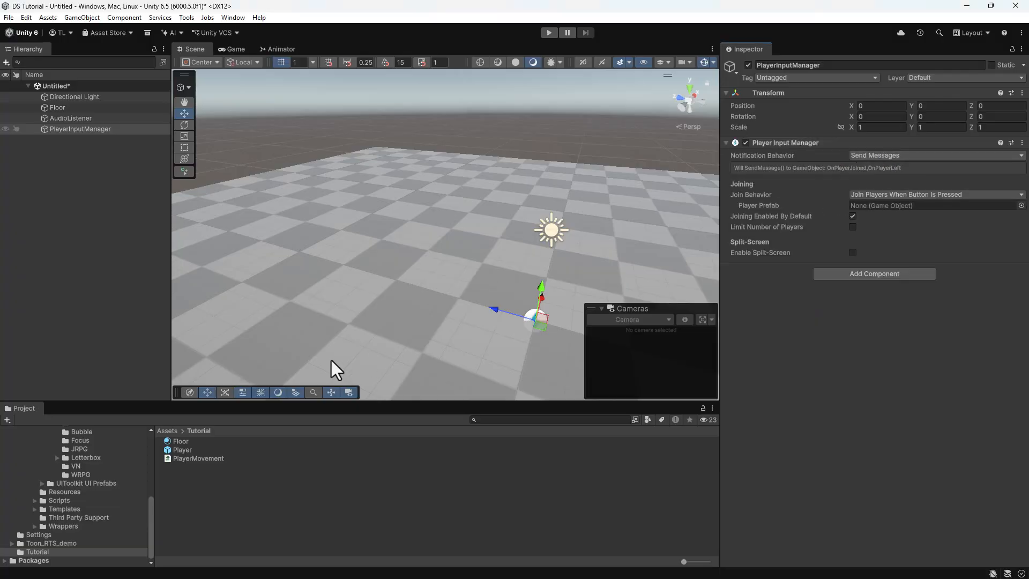
{"action": "left_click_drag", "start_coordinate": [175, 448], "coordinate": [869, 204]}
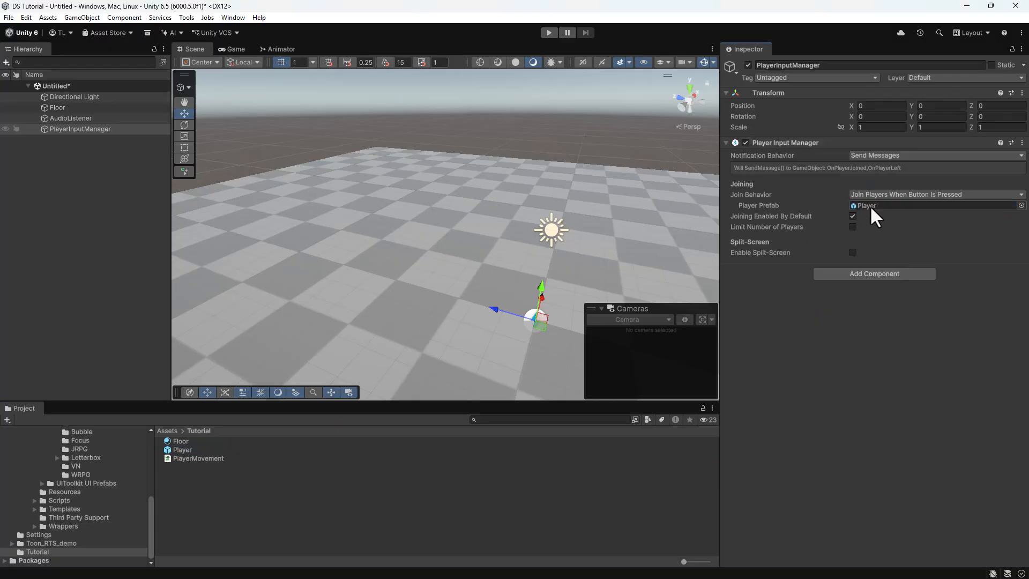
{"action": "left_click", "coordinate": [851, 252]}
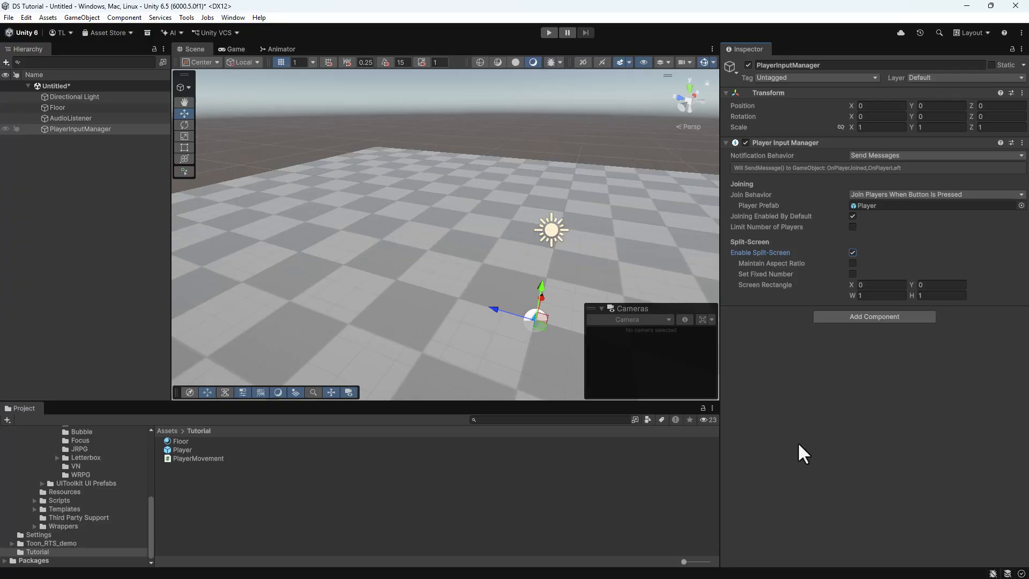
Step: Add the Dialogue Manager prefab from the Dialogue System Prefabs folder to the scene and reset its transform
{"action": "scroll", "coordinate": [69, 483], "scroll_direction": "up", "scroll_amount": 3}
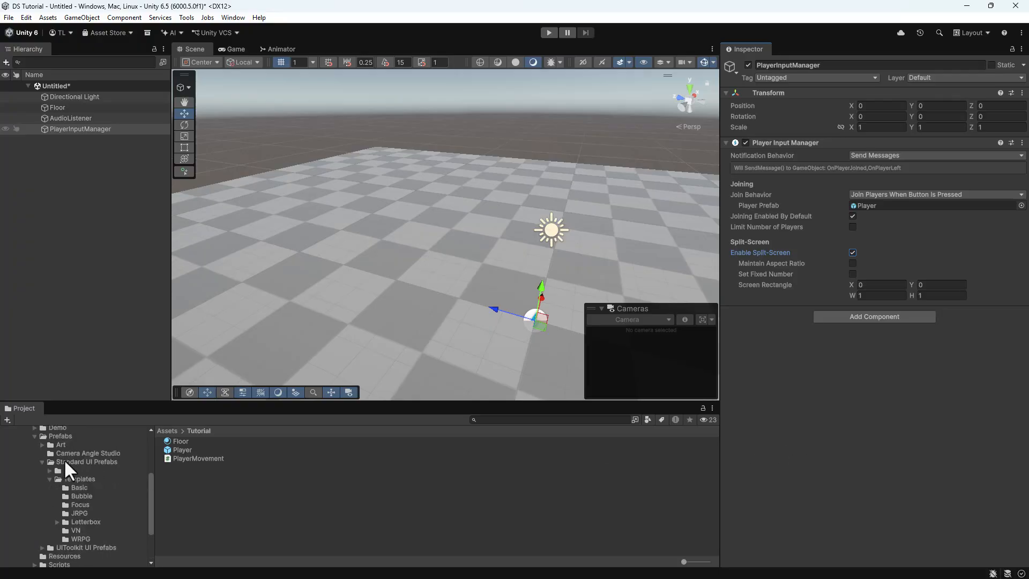
{"action": "left_click", "coordinate": [59, 436]}
{"action": "left_click_drag", "start_coordinate": [195, 475], "coordinate": [57, 228]}
{"action": "left_click", "coordinate": [1015, 120]}
{"action": "left_click", "coordinate": [935, 132]}
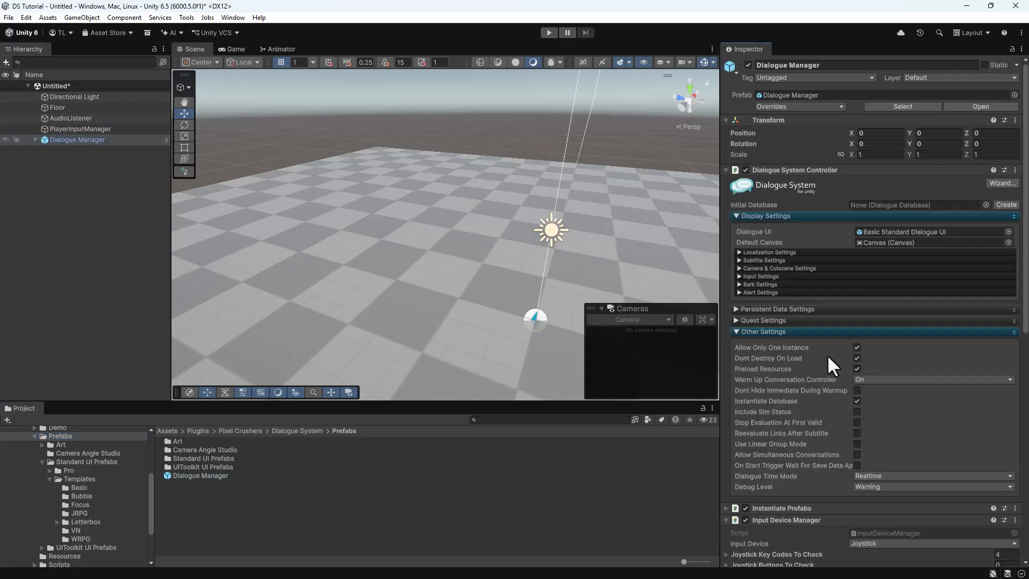
Step: Enable Allow Simultaneous Conversations and the Input Device Manager's Always Auto Focus on the Dialogue Manager
{"action": "left_click", "coordinate": [857, 454]}
{"action": "scroll", "coordinate": [847, 418], "scroll_direction": "down", "scroll_amount": 4}
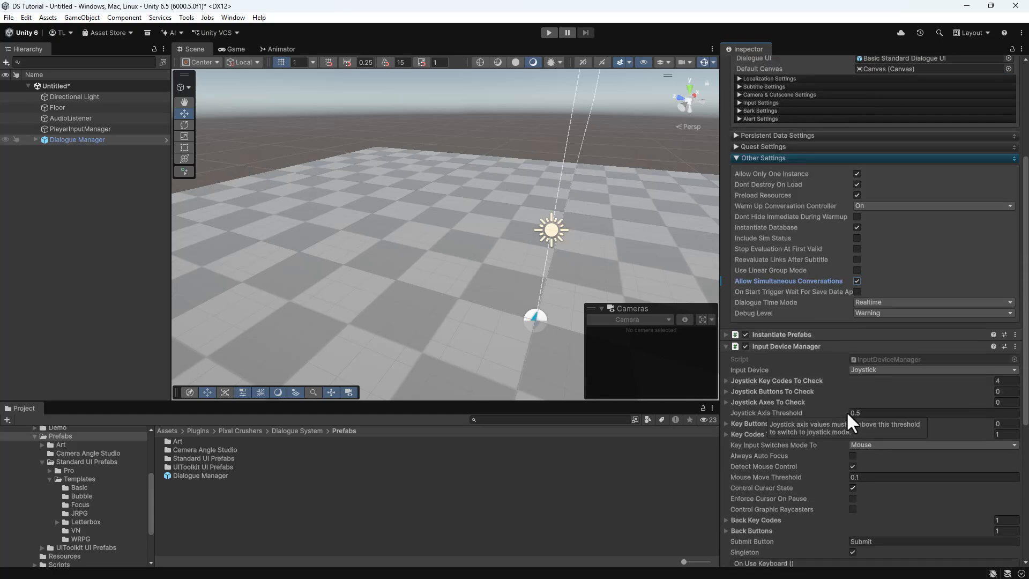
{"action": "left_click", "coordinate": [852, 455]}
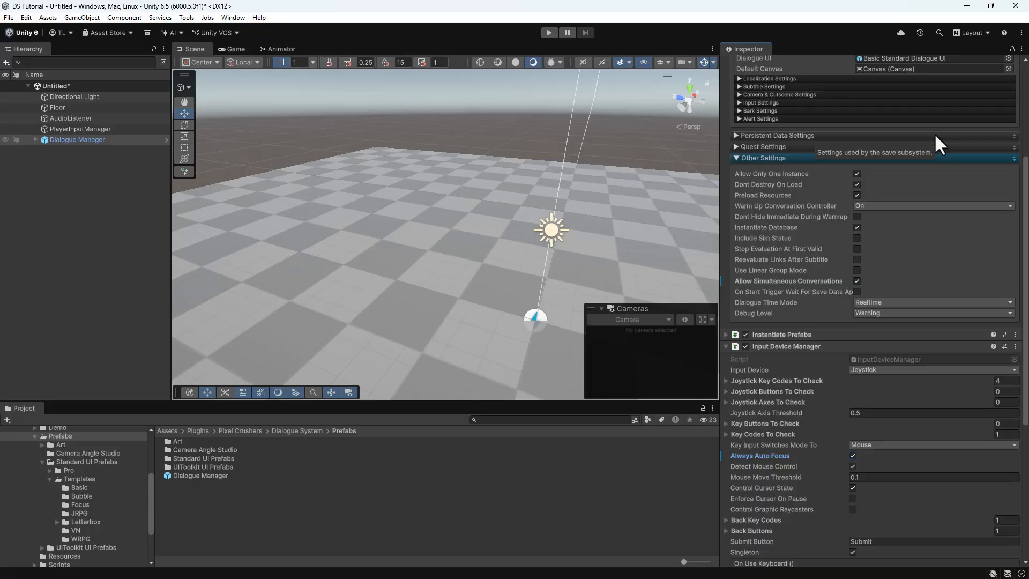
Step: Disable the Dialogue Manager's Instantiate Prefabs component
{"action": "left_click", "coordinate": [783, 333]}
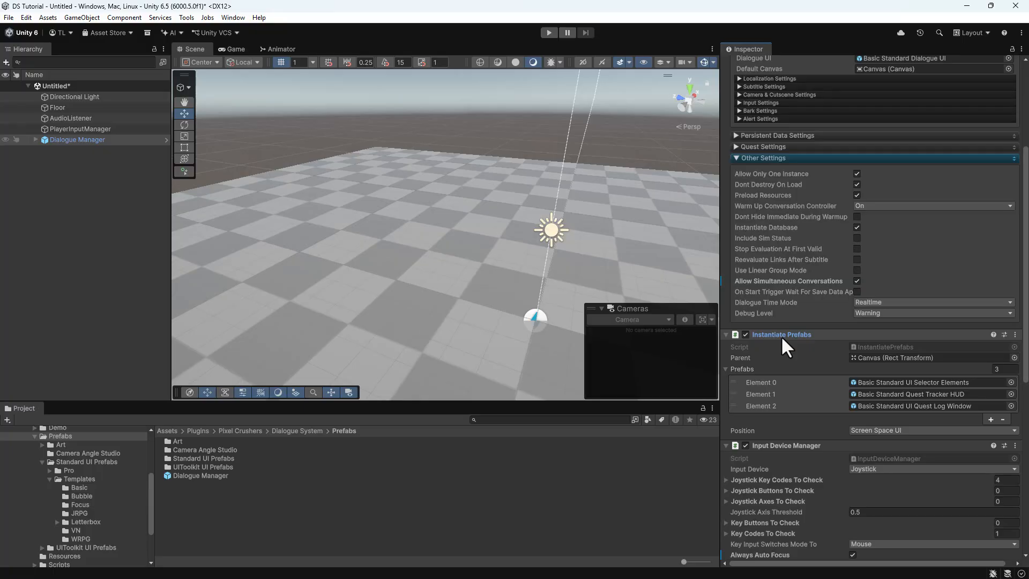
{"action": "left_click", "coordinate": [745, 334]}
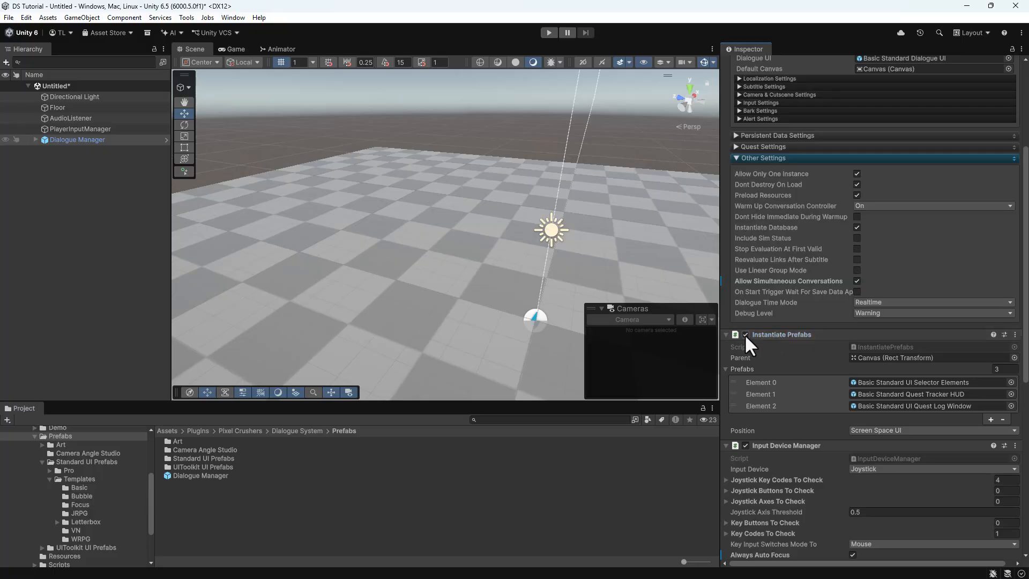
{"action": "left_click", "coordinate": [809, 334]}
Step: Locate the Basic Standard Dialogue UI prefab through the Dialogue UI reference and add it under the Dialogue Manager's Canvas
{"action": "scroll", "coordinate": [809, 333], "scroll_direction": "up", "scroll_amount": 5}
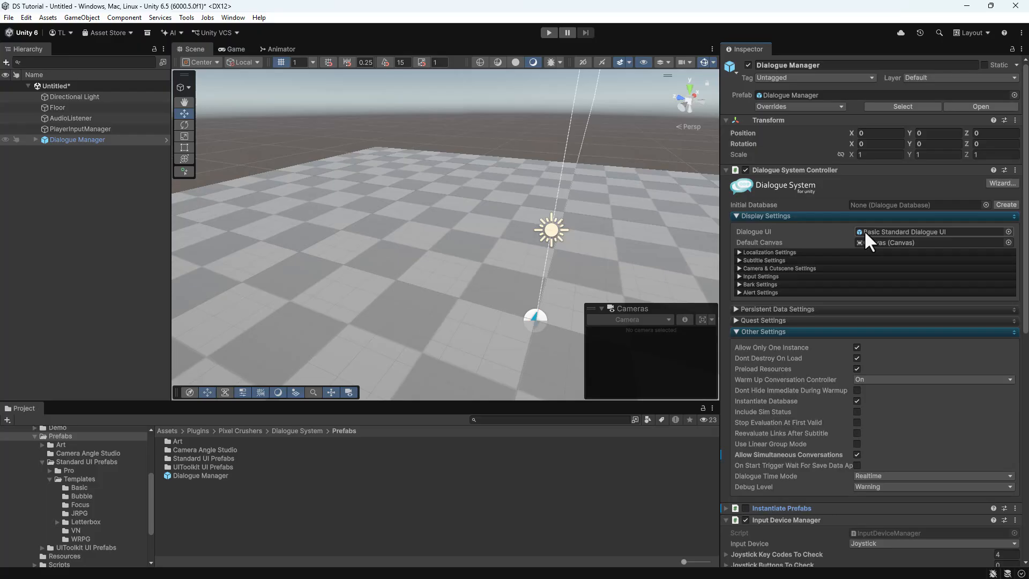
{"action": "left_click", "coordinate": [864, 232]}
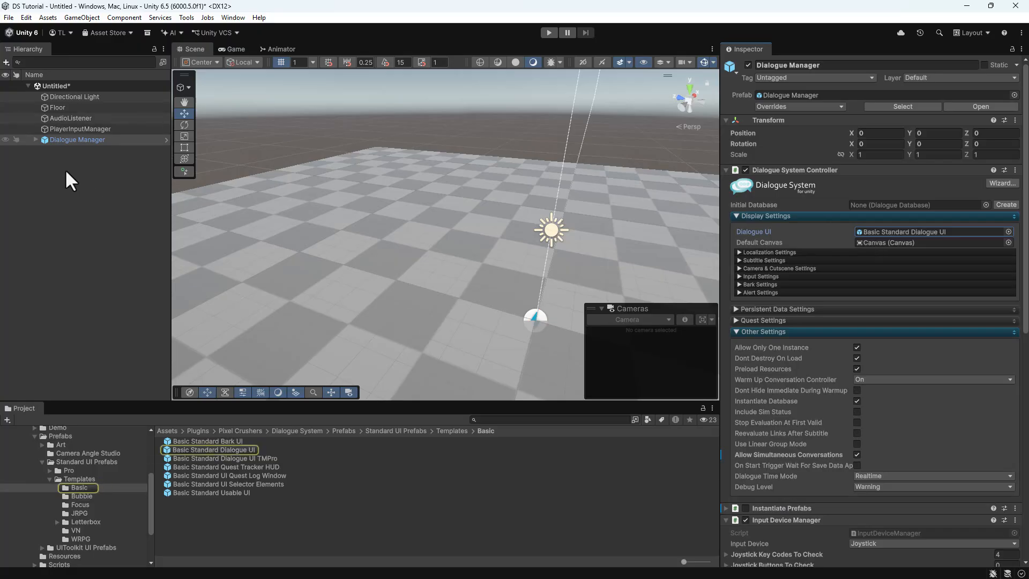
{"action": "left_click", "coordinate": [34, 139]}
{"action": "left_click_drag", "start_coordinate": [224, 449], "coordinate": [71, 150]}
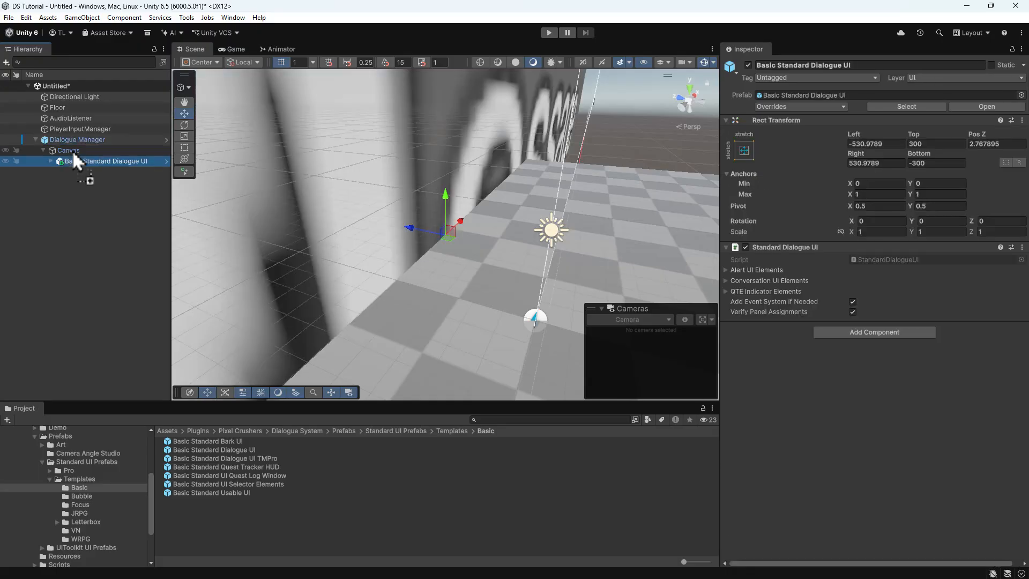
Step: Reset the dialogue UI's Rect Transform to full stretch with all offsets 0, and turn off Add Event System If Needed
{"action": "left_click", "coordinate": [1022, 120]}
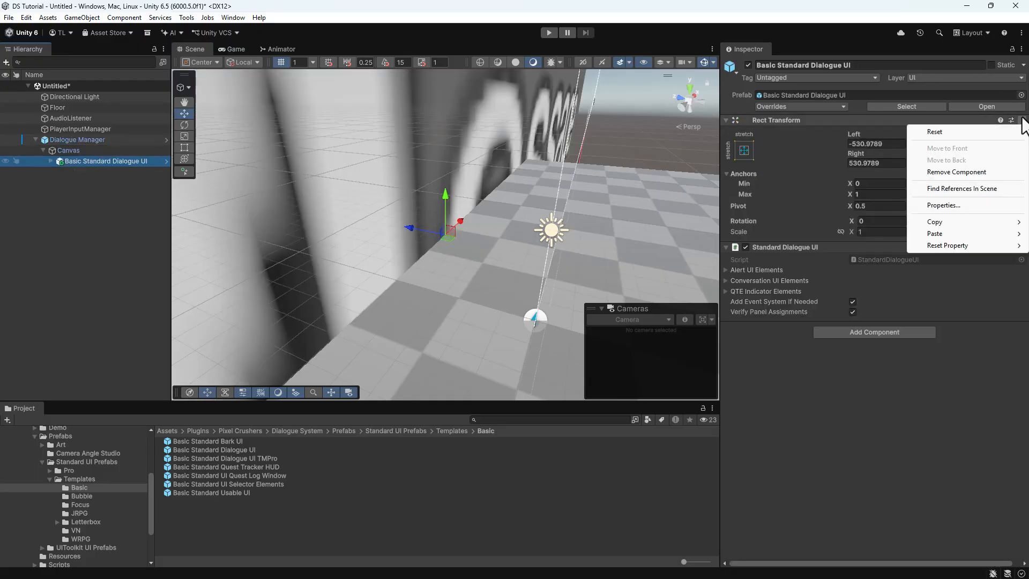
{"action": "left_click", "coordinate": [940, 128]}
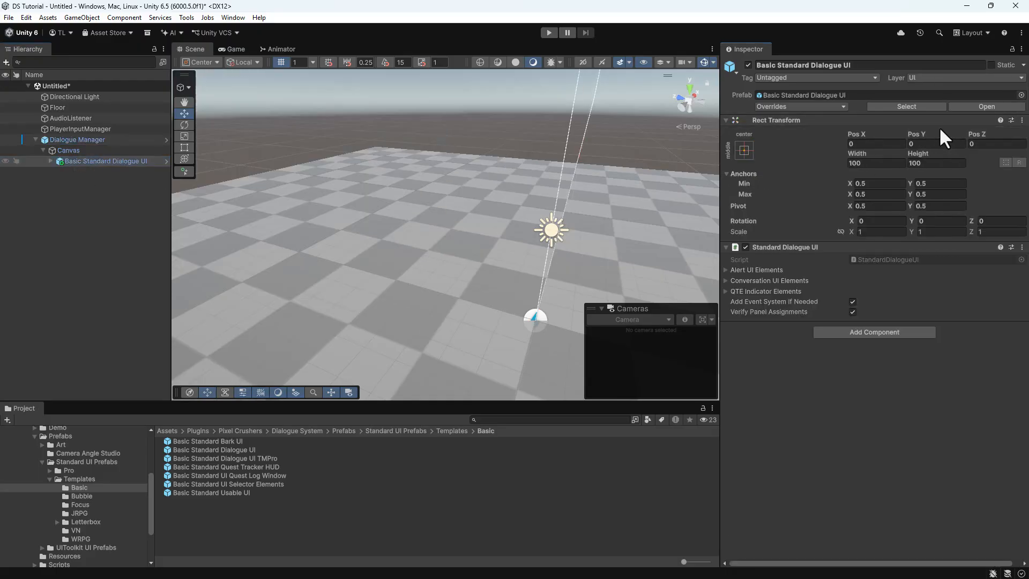
{"action": "left_click", "coordinate": [744, 149]}
{"action": "left_click", "coordinate": [857, 312]}
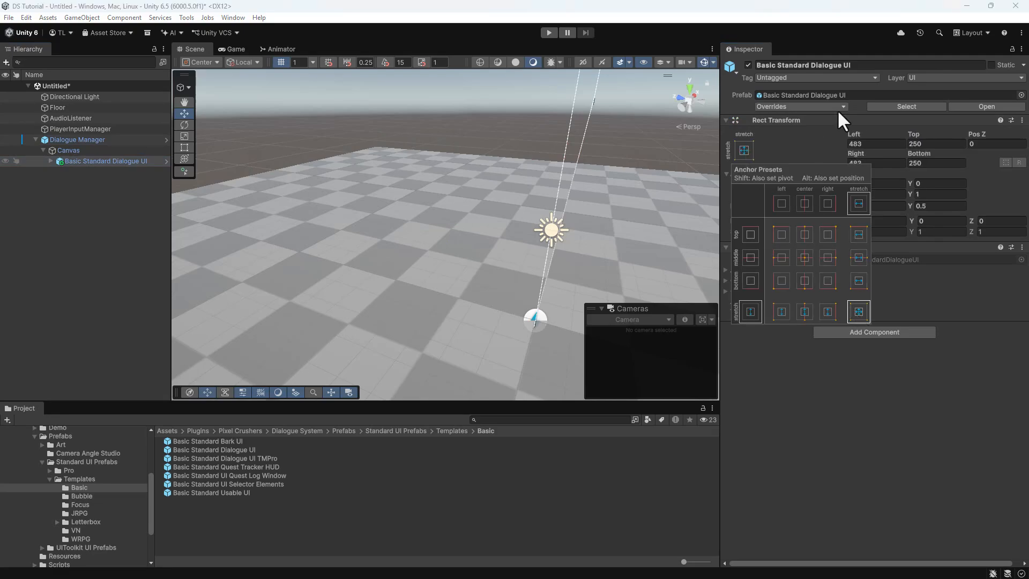
{"action": "left_click", "coordinate": [863, 144]}
{"action": "type", "text": "0"}
{"action": "key", "text": "Tab"}
{"action": "type", "text": "0"}
{"action": "key", "text": "Tab"}
{"action": "key", "text": "Tab"}
{"action": "type", "text": "0"}
{"action": "key", "text": "Tab"}
{"action": "type", "text": "0"}
{"action": "left_click", "coordinate": [852, 301]}
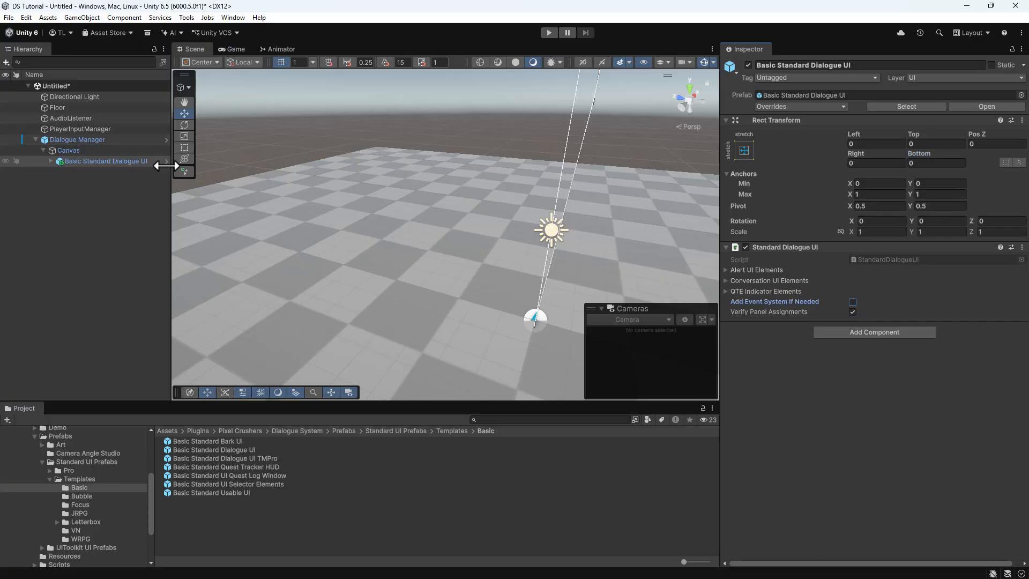
Step: Assign the scene's Basic Standard Dialogue UI and Demo Database to the Dialogue Manager, and hide the manager in the Scene view
{"action": "left_click", "coordinate": [86, 138]}
{"action": "left_click", "coordinate": [87, 159]}
{"action": "left_click_drag", "start_coordinate": [87, 161], "coordinate": [884, 237]}
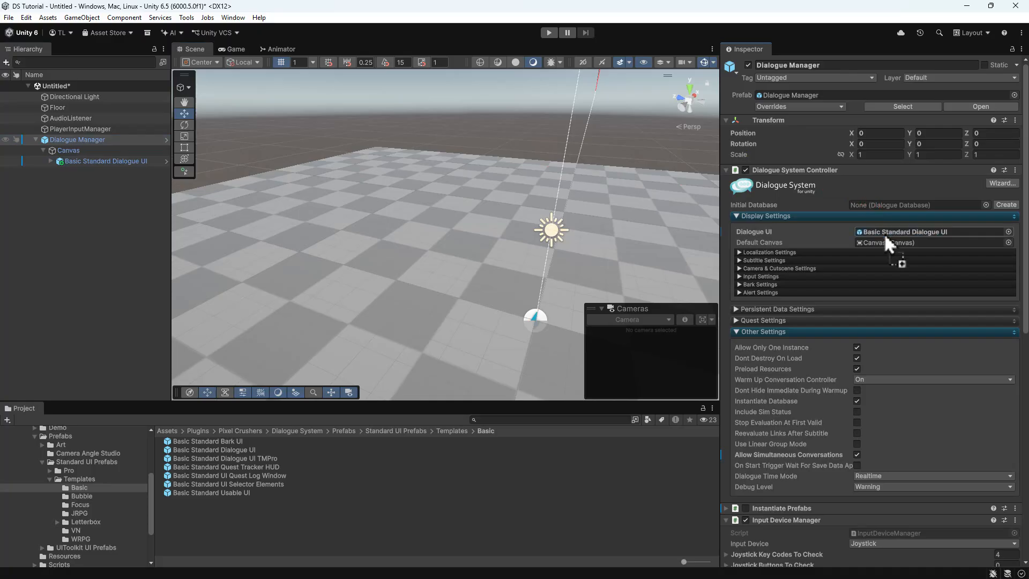
{"action": "left_click", "coordinate": [986, 203]}
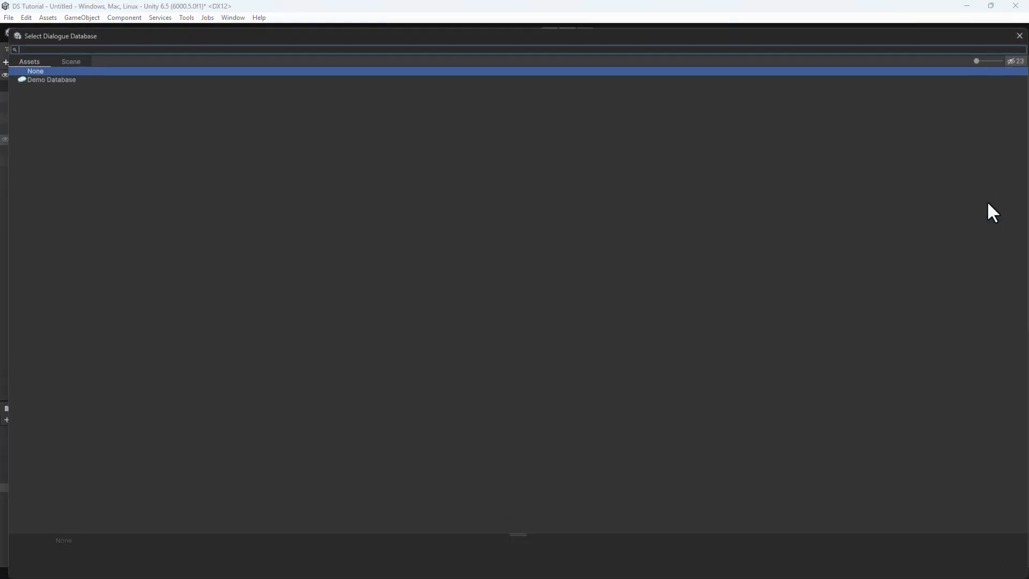
{"action": "double_click", "coordinate": [33, 80]}
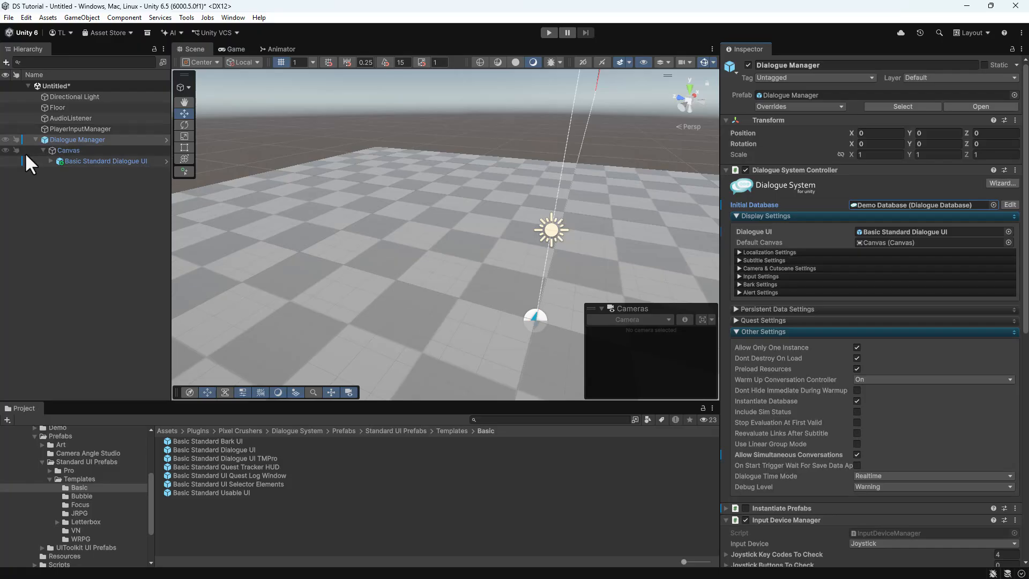
{"action": "left_click", "coordinate": [5, 150]}
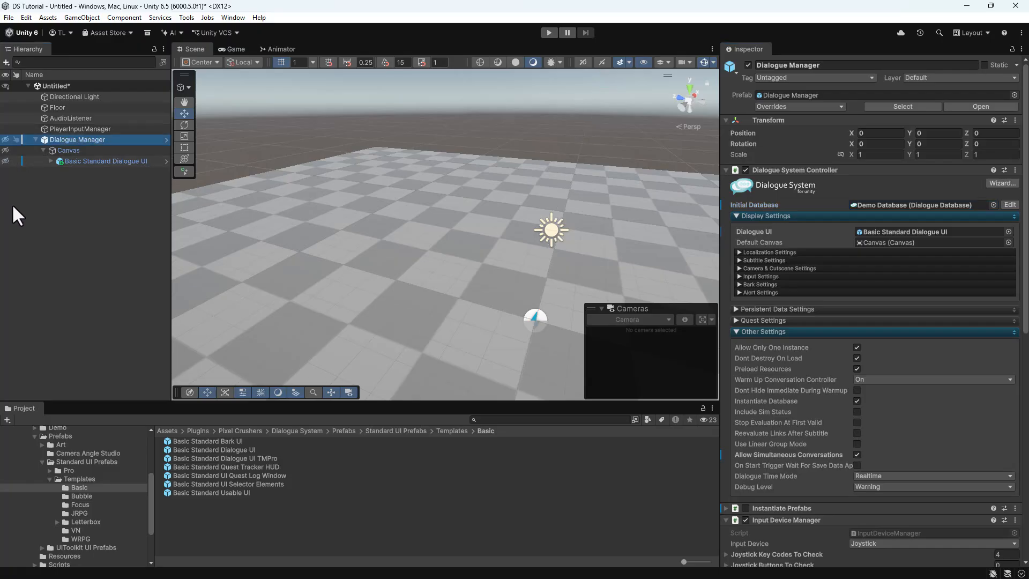
Step: Add the Sergeant Graves prefab from the Dialogue System's Demo Prefabs folder to the scene
{"action": "scroll", "coordinate": [86, 507], "scroll_direction": "up", "scroll_amount": 3}
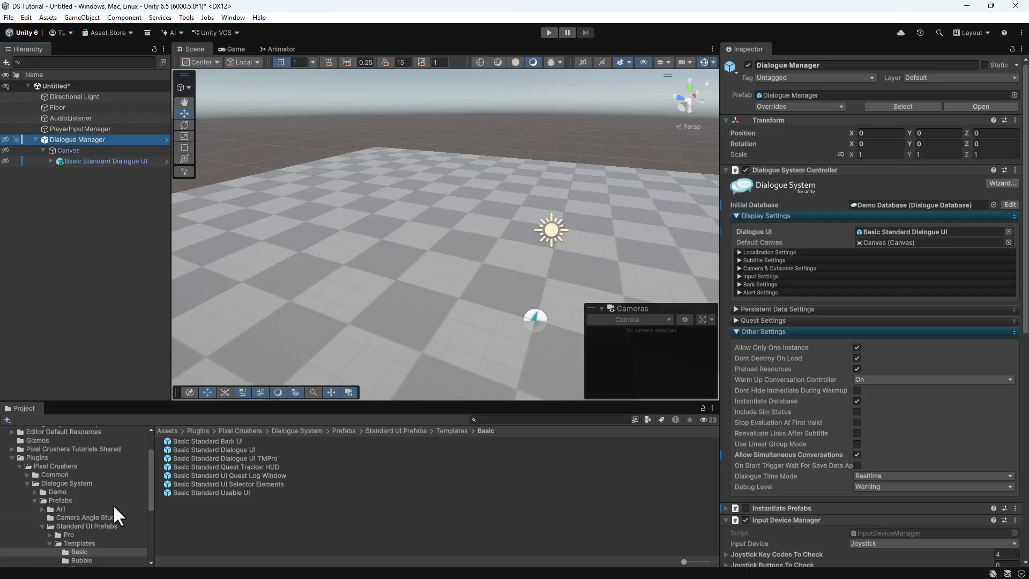
{"action": "left_click", "coordinate": [35, 492]}
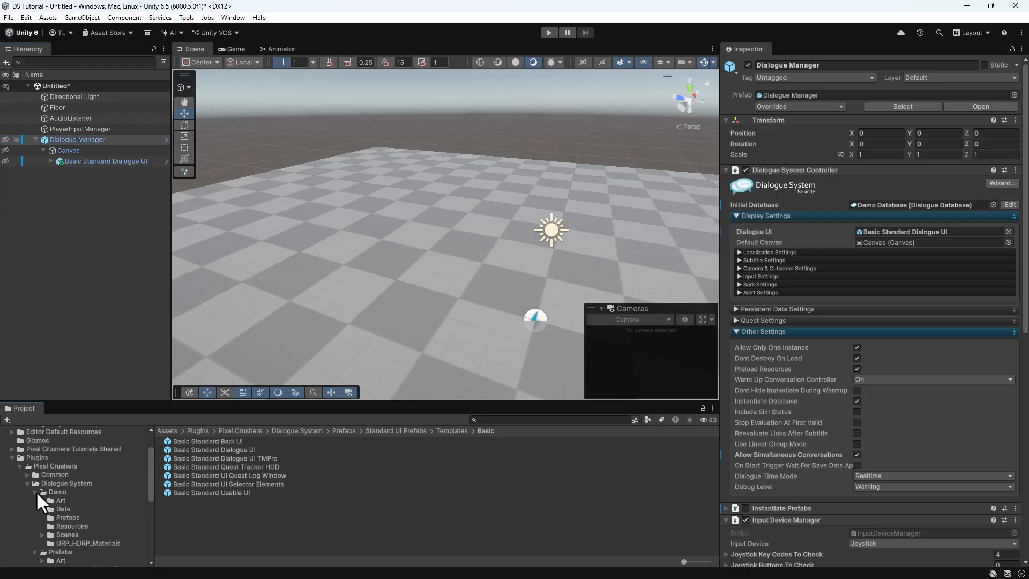
{"action": "left_click", "coordinate": [62, 516]}
{"action": "left_click_drag", "start_coordinate": [195, 491], "coordinate": [105, 320]}
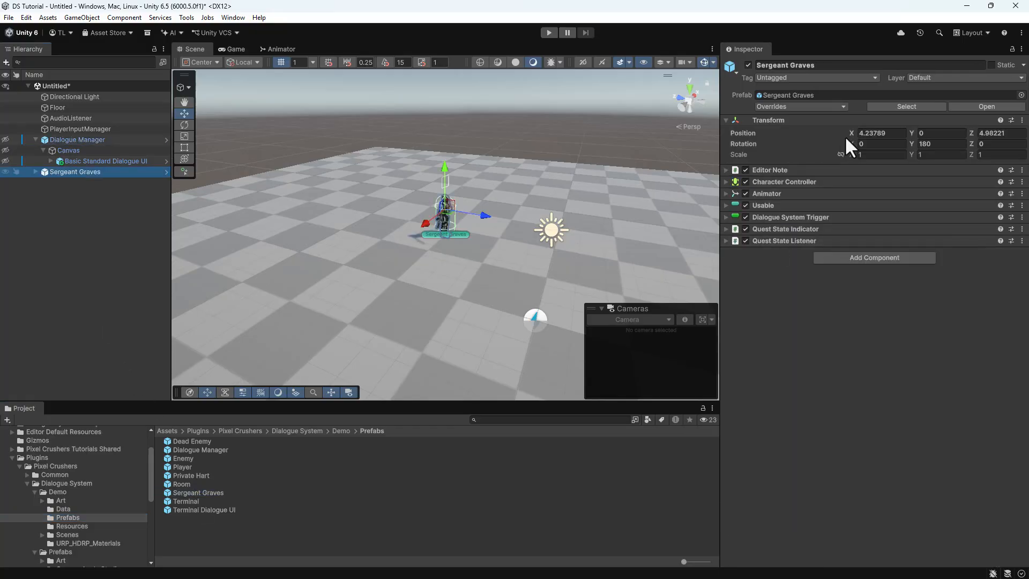
Step: Set Sergeant Graves's position to X 0 and Z 5
{"action": "left_click", "coordinate": [883, 133]}
{"action": "type", "text": "0"}
{"action": "key", "text": "Tab"}
{"action": "key", "text": "Tab"}
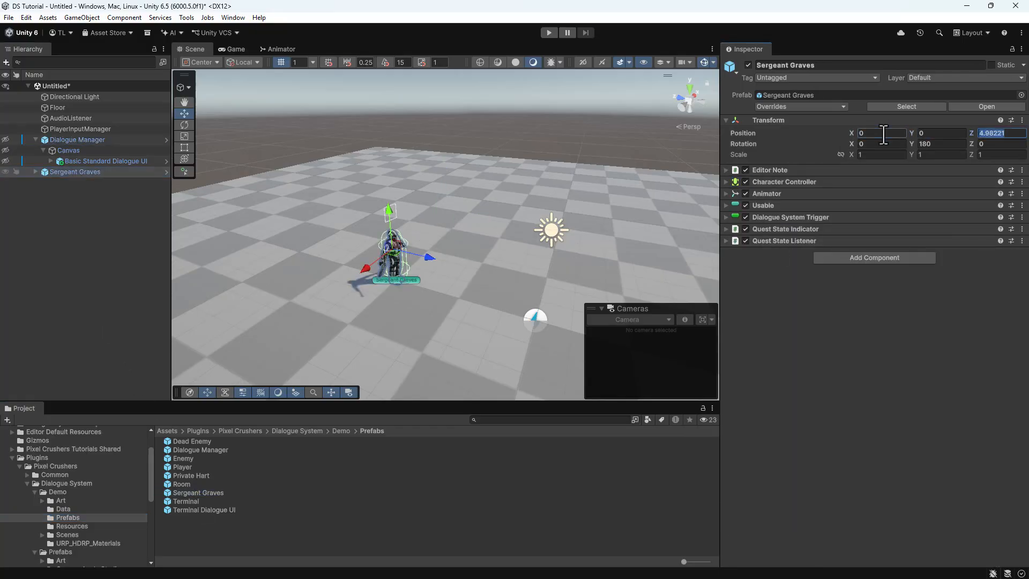
{"action": "type", "text": "5"}
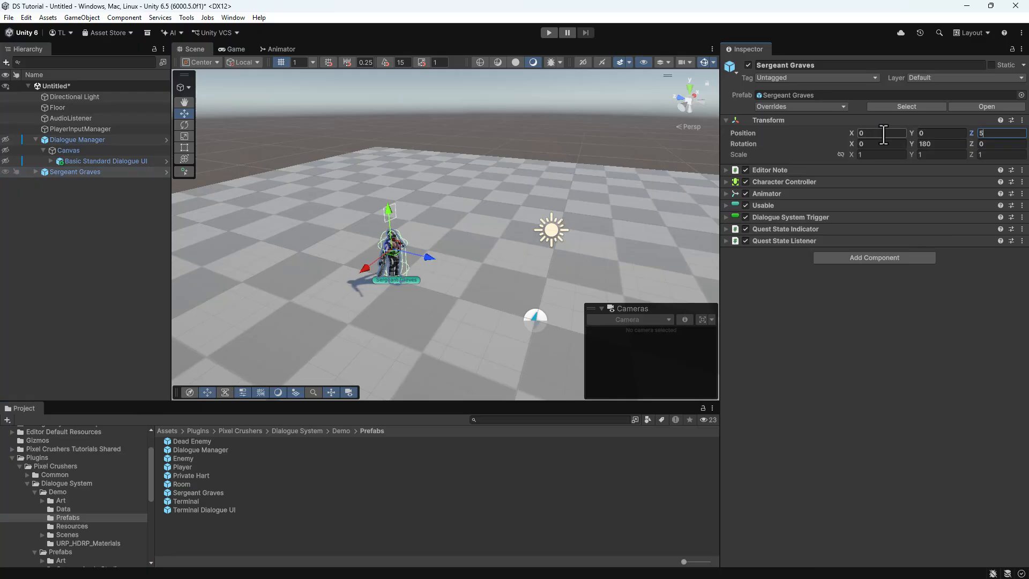
Step: Set Sergeant Graves's Dialogue System Trigger to On Trigger Enter and add Player as an accepted tag
{"action": "left_click", "coordinate": [867, 217]}
{"action": "left_click", "coordinate": [869, 230]}
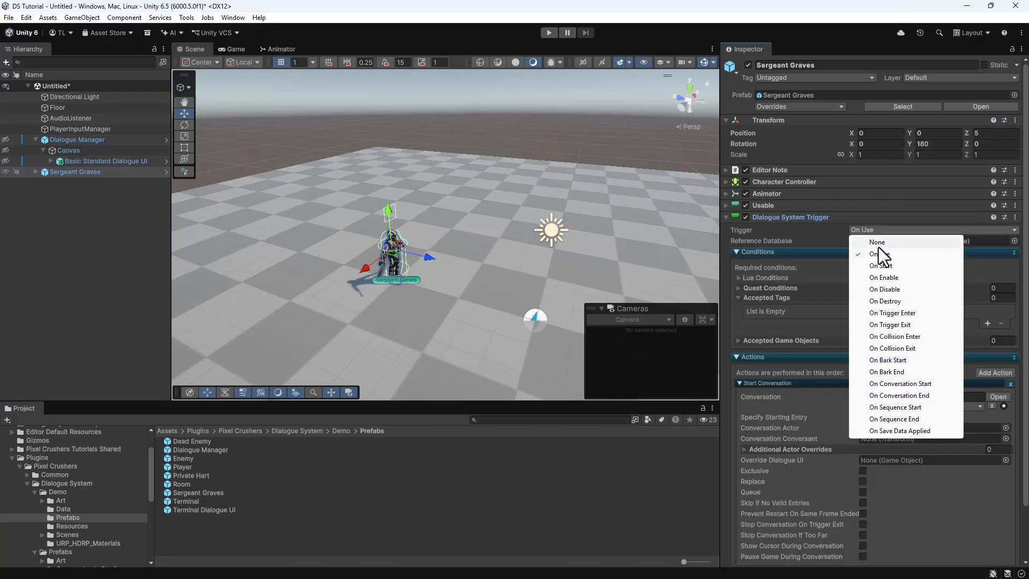
{"action": "left_click", "coordinate": [889, 312]}
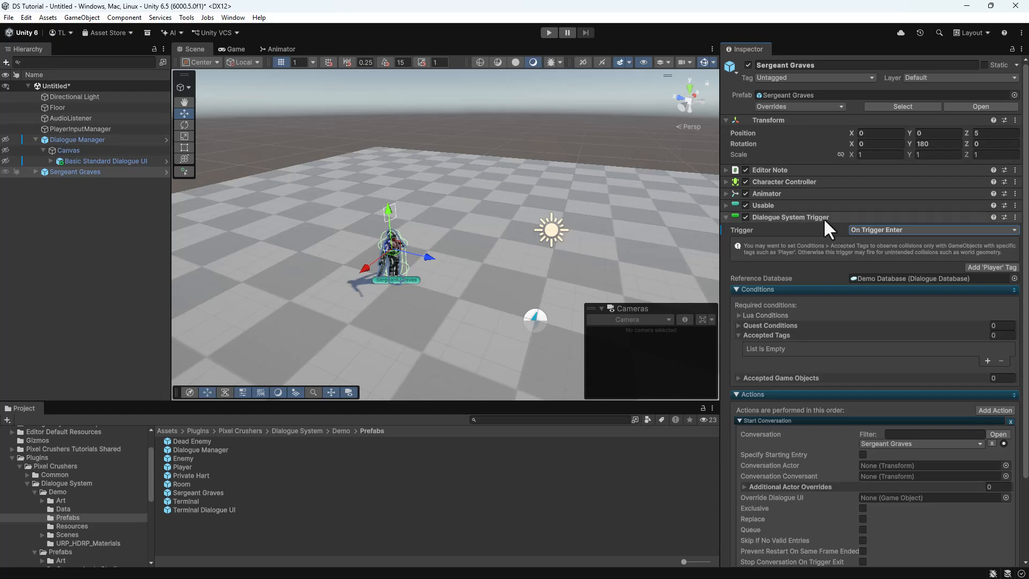
{"action": "left_click", "coordinate": [987, 360]}
{"action": "left_click", "coordinate": [937, 311]}
{"action": "type", "text": "Player"}
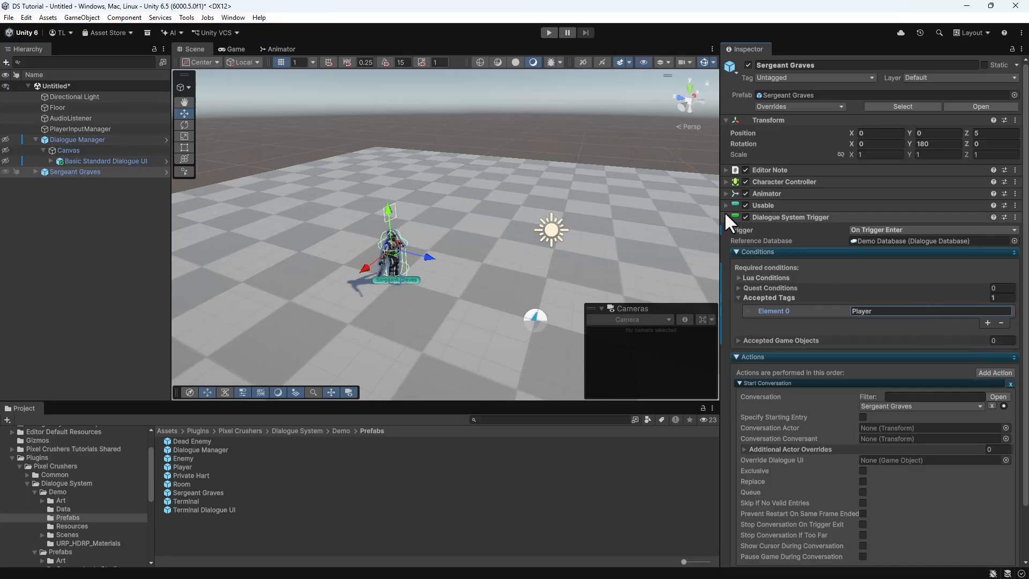
{"action": "left_click", "coordinate": [764, 220]}
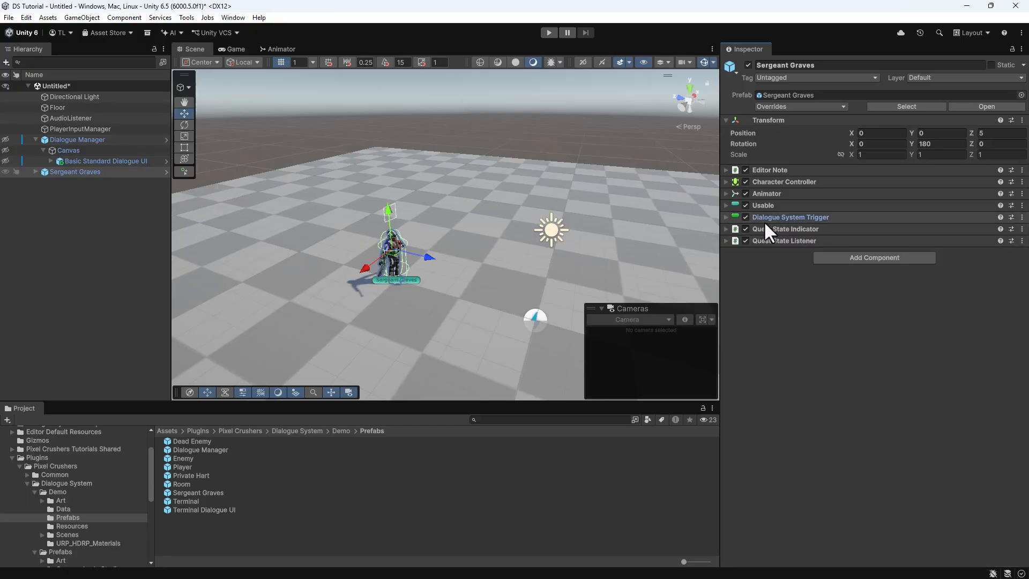
Step: Add a Sphere Collider to Sergeant Graves, make it a trigger and set its radius to 2
{"action": "left_click", "coordinate": [834, 259]}
{"action": "type", "text": "sphere"}
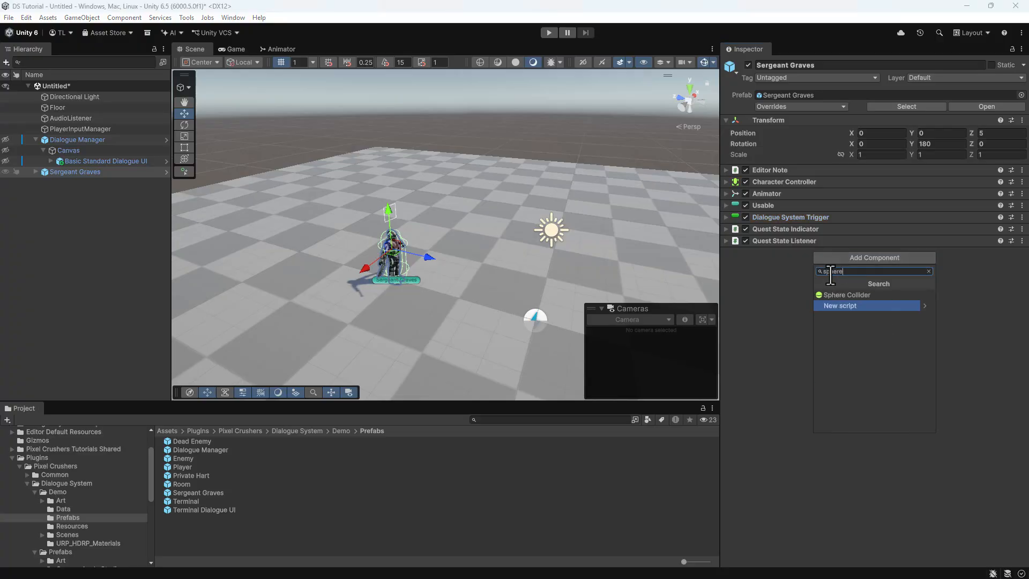
{"action": "key", "text": "Up"}
{"action": "key", "text": "Return"}
{"action": "left_click", "coordinate": [852, 279]}
{"action": "left_click", "coordinate": [858, 322]}
{"action": "type", "text": "2"}
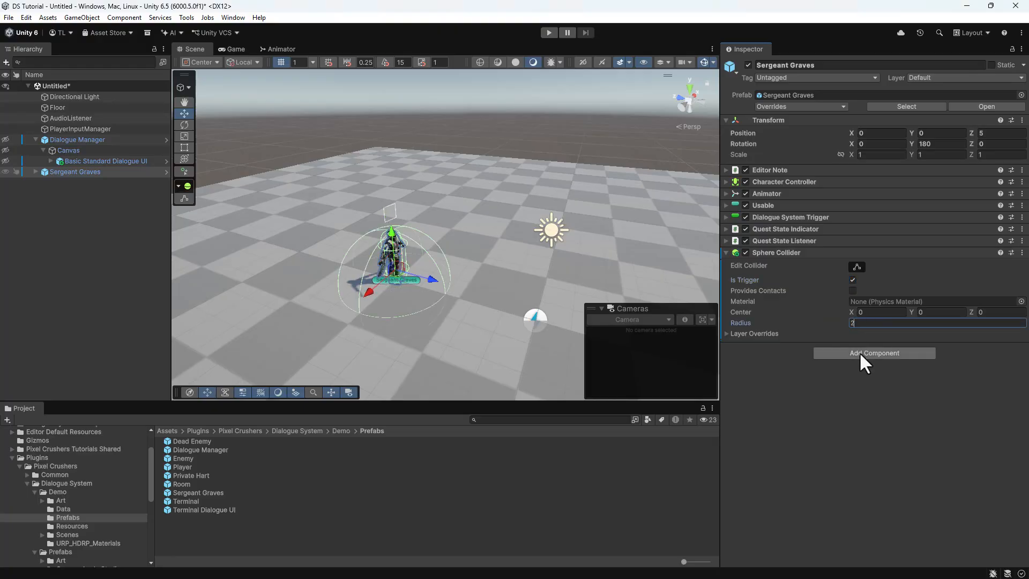
Step: Add a Rigidbody to Sergeant Graves with Use Gravity off and Is Kinematic on
{"action": "left_click", "coordinate": [859, 352]}
{"action": "type", "text": "rigid"}
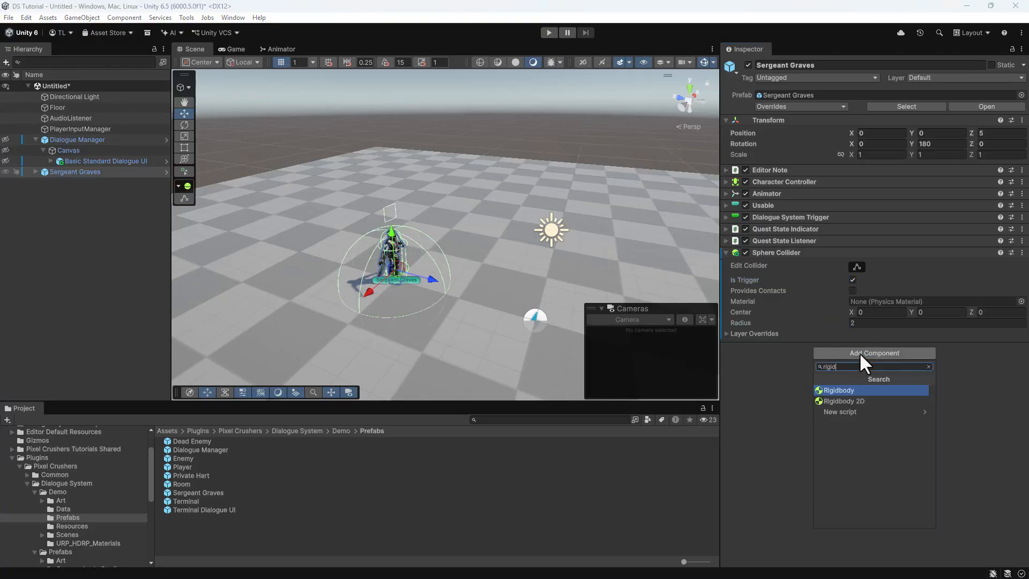
{"action": "left_click", "coordinate": [844, 390]}
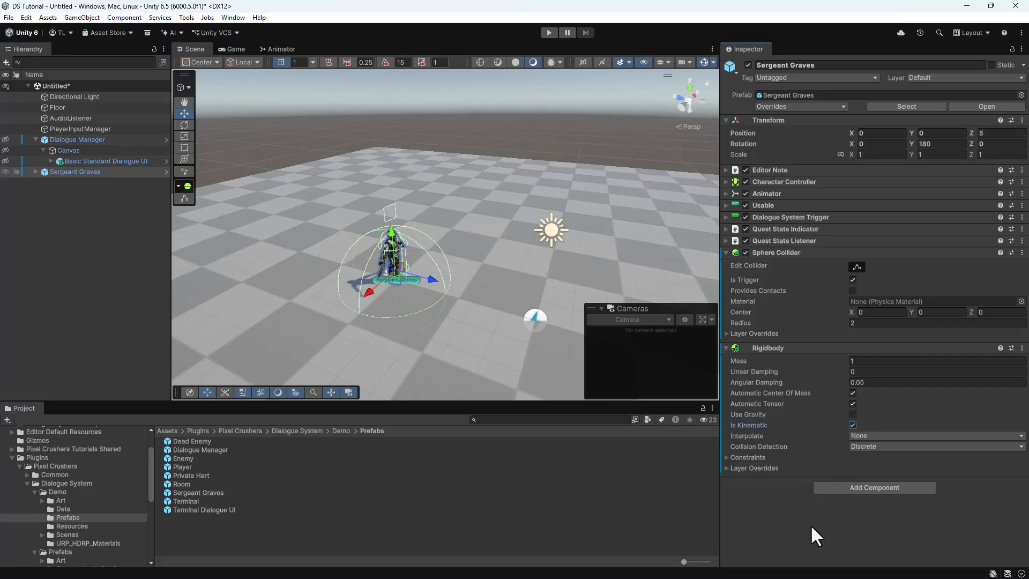
Step: Play the scene and walk the first player up to Sergeant Graves to start the conversation
{"action": "left_click", "coordinate": [547, 32]}
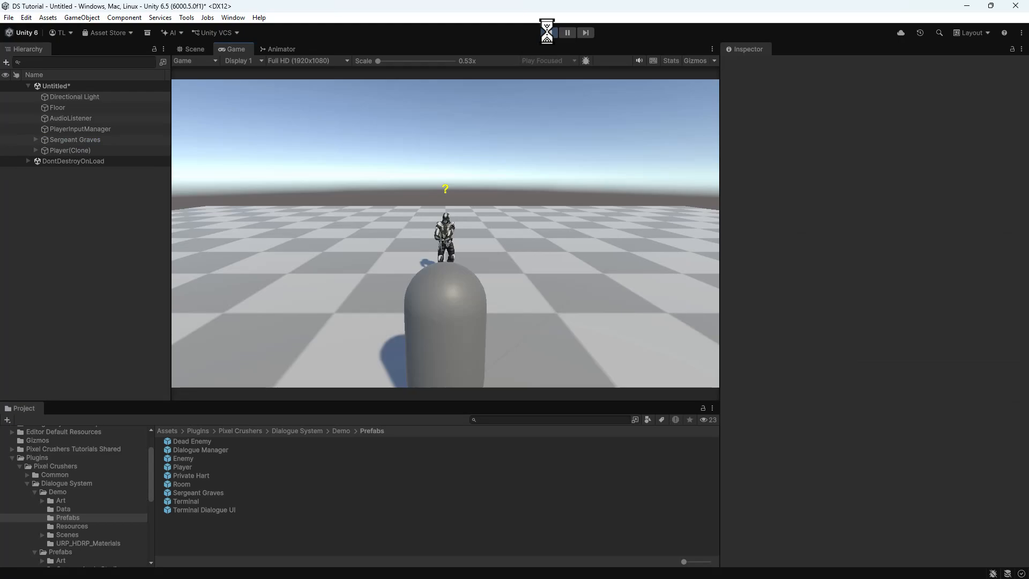
{"action": "key", "text": "w"}
{"action": "key", "text": "a"}
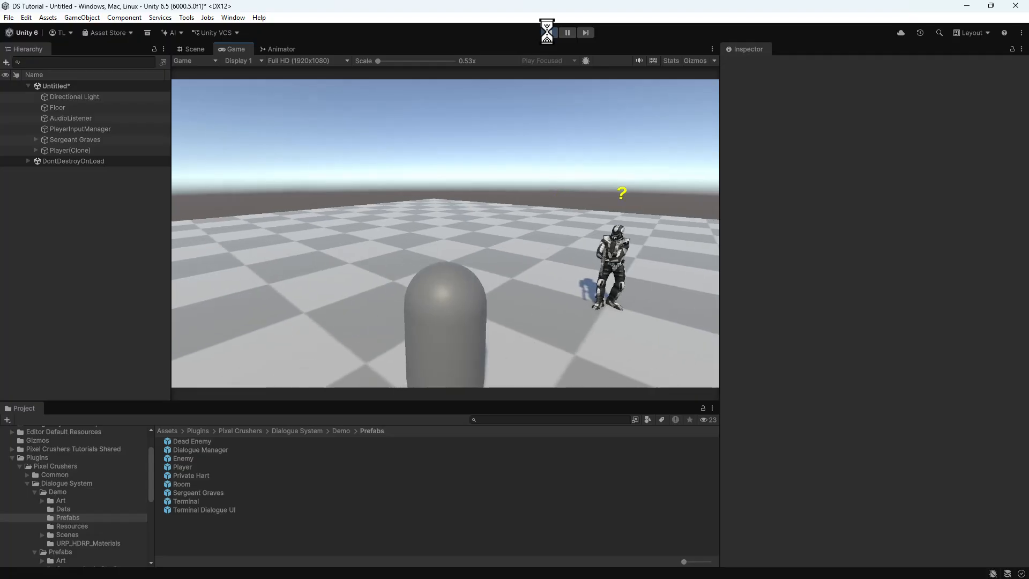
{"action": "key", "text": "w"}
{"action": "key", "text": "e"}
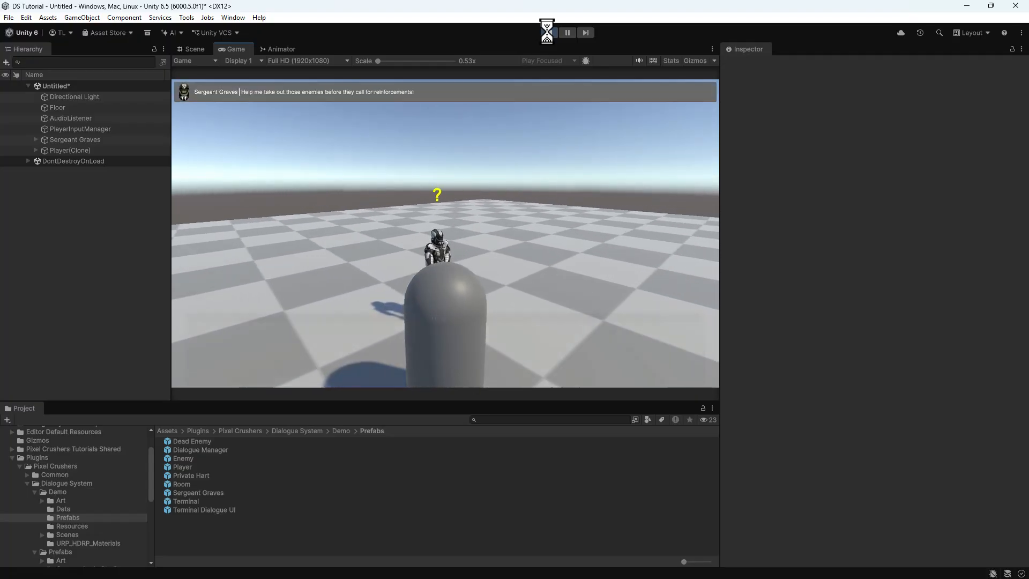
Step: Join a second player, walk it up to Sergeant Graves to start its own conversation, and choose the reply "I'm on it."
{"action": "key", "text": "space"}
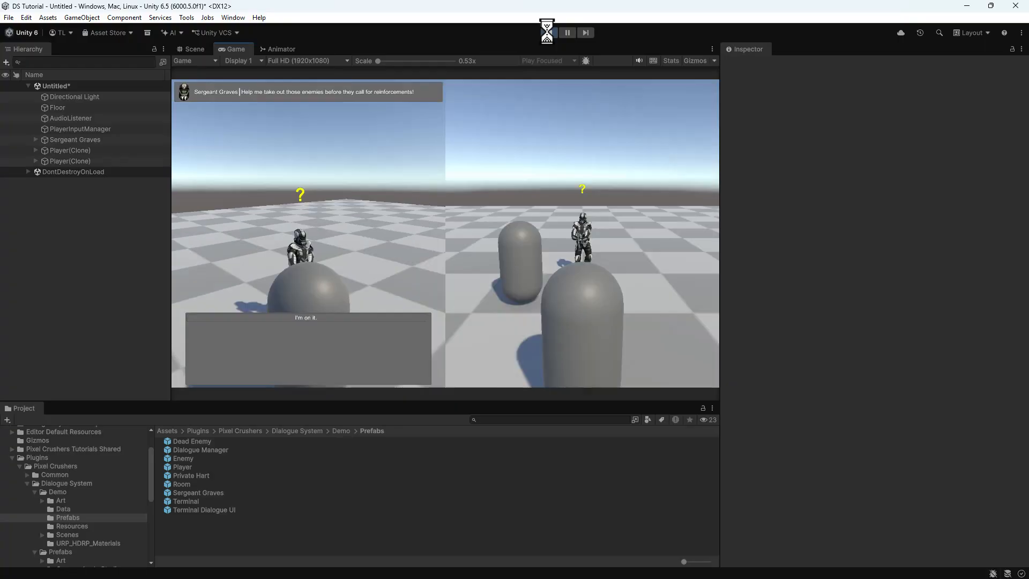
{"action": "key", "text": "w"}
{"action": "key", "text": "e"}
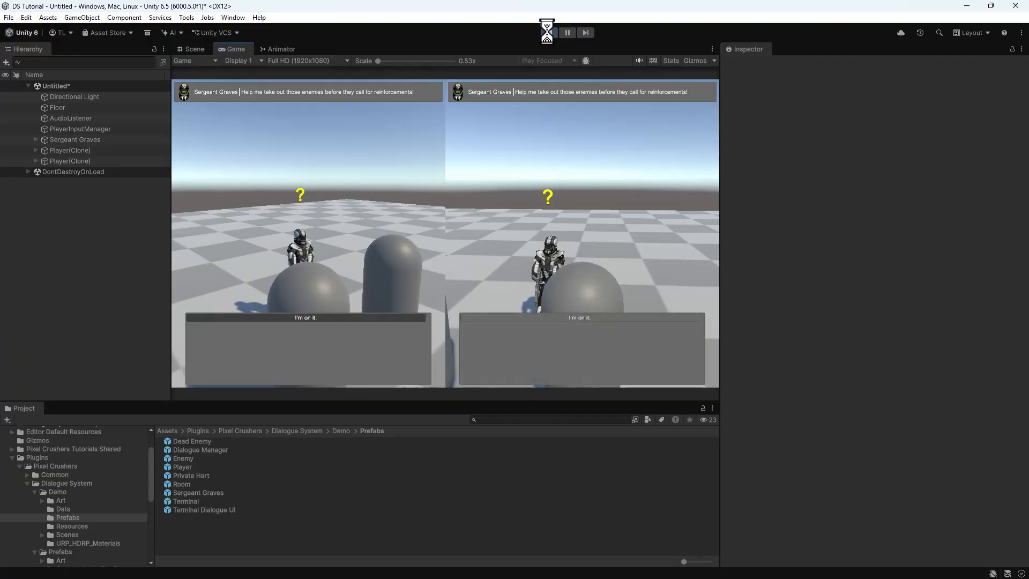
{"action": "key", "text": "Return"}
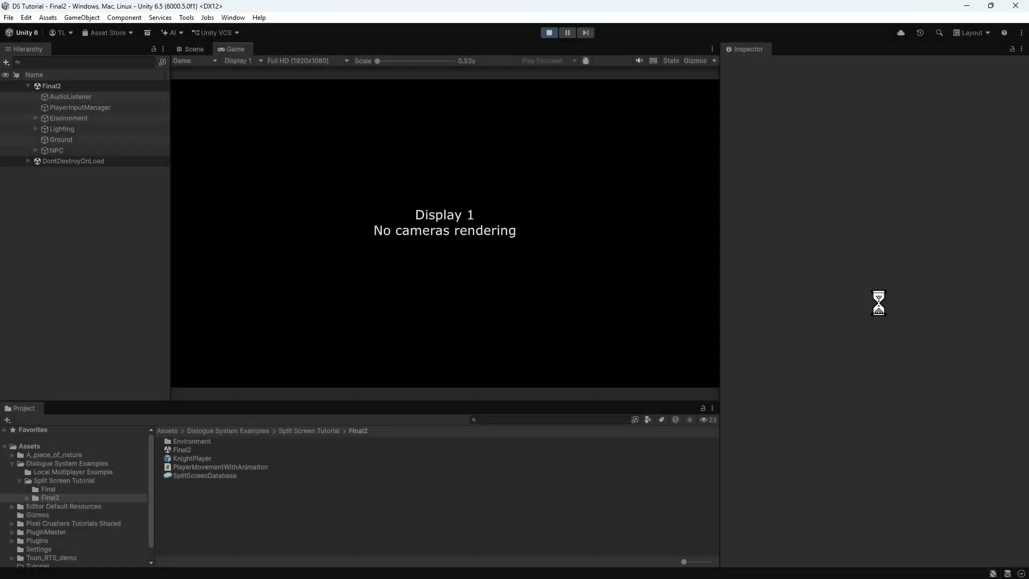
Step: In the running Final2 scene, join two knight players, walk both to the NPC and test response selection in their separate conversations
{"action": "key", "text": "space"}
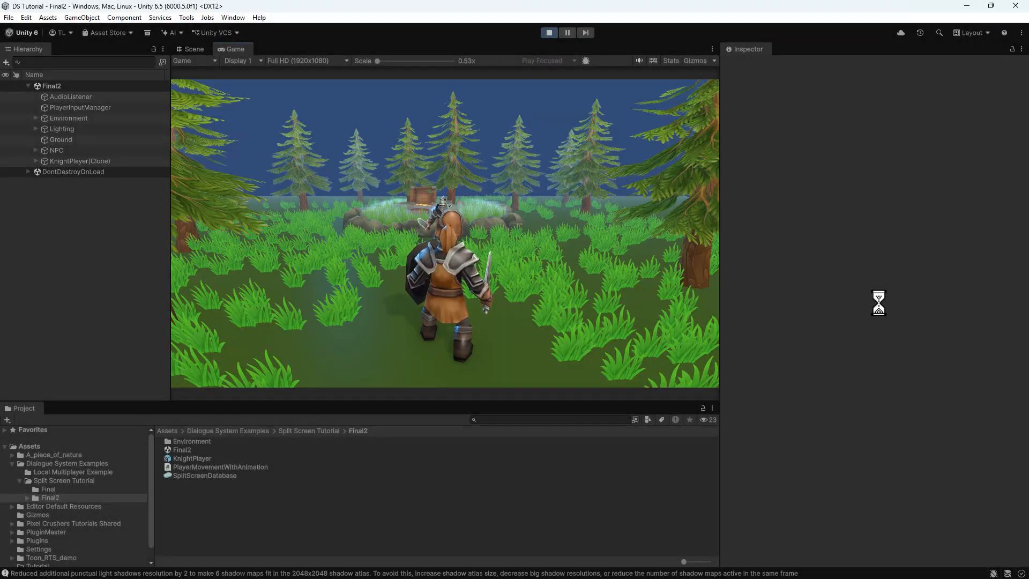
{"action": "key", "text": "w"}
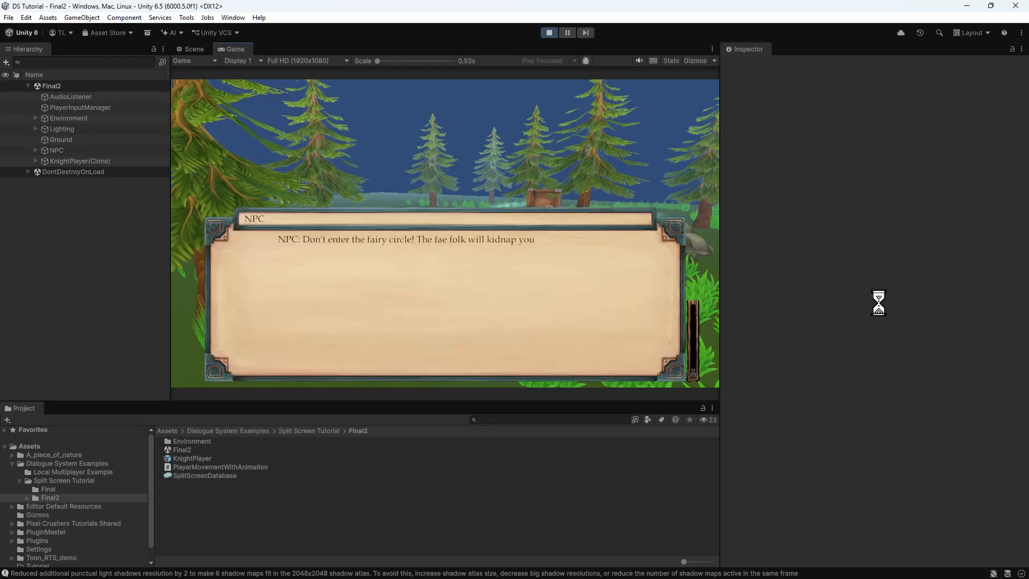
{"action": "key", "text": "space"}
{"action": "key", "text": "w"}
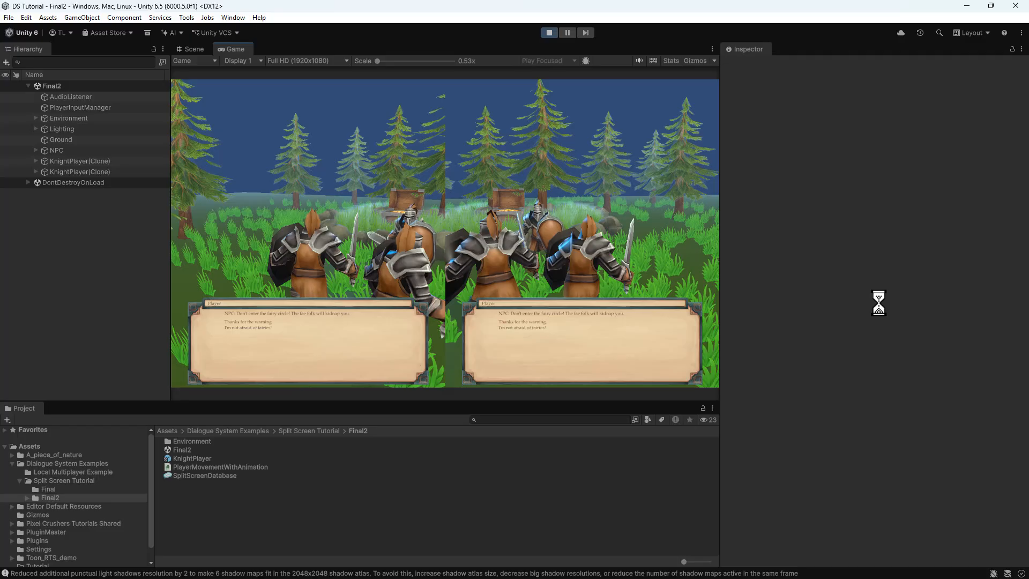
{"action": "key", "text": "Return"}
{"action": "key", "text": "Down"}
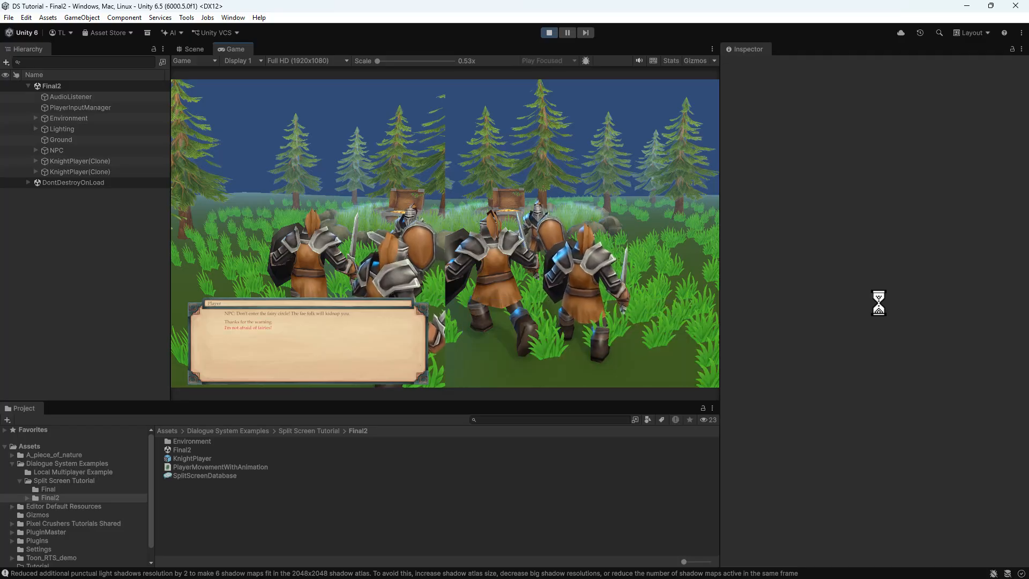